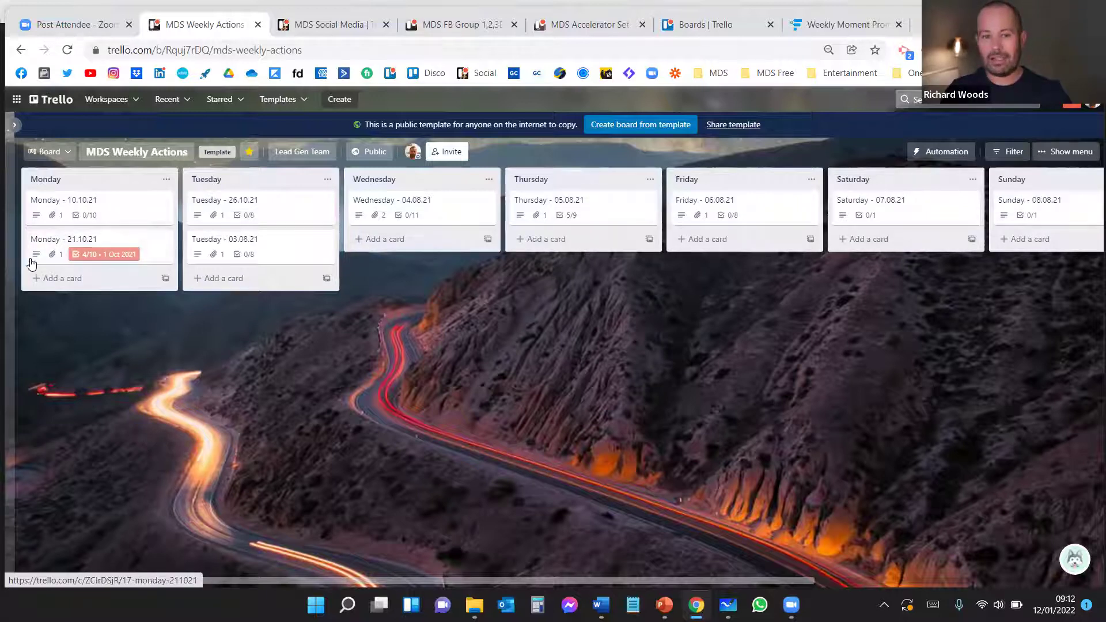
Open the Monday - 10.10.21 card and tick off the RTM dashboard data item in the Monday Specific Checklist
left_click(67, 211)
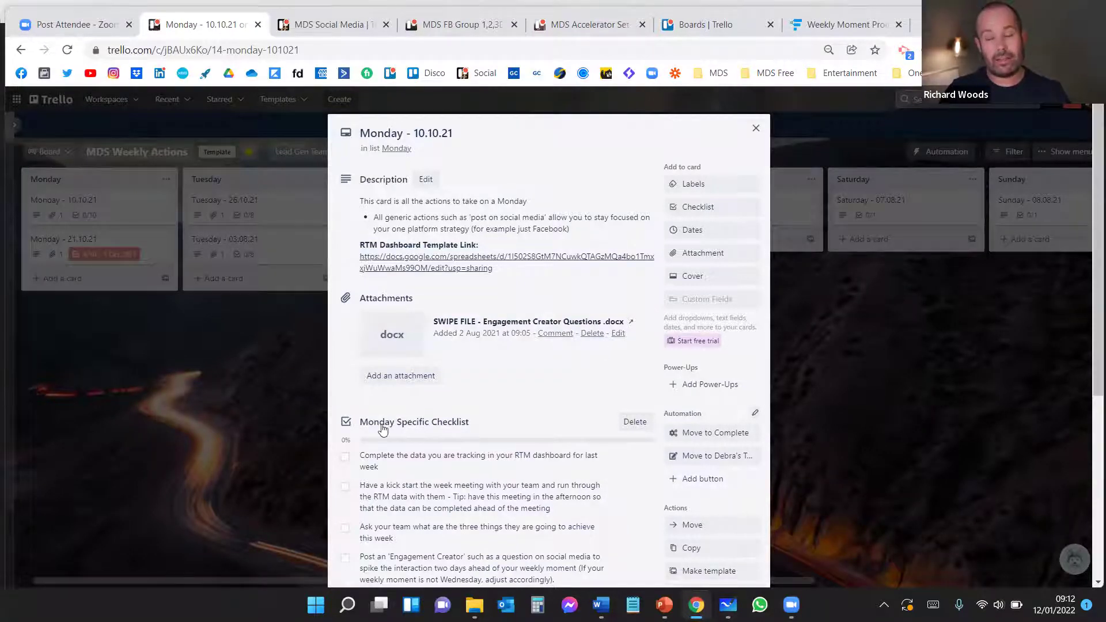
scroll(614, 412, "down", 2)
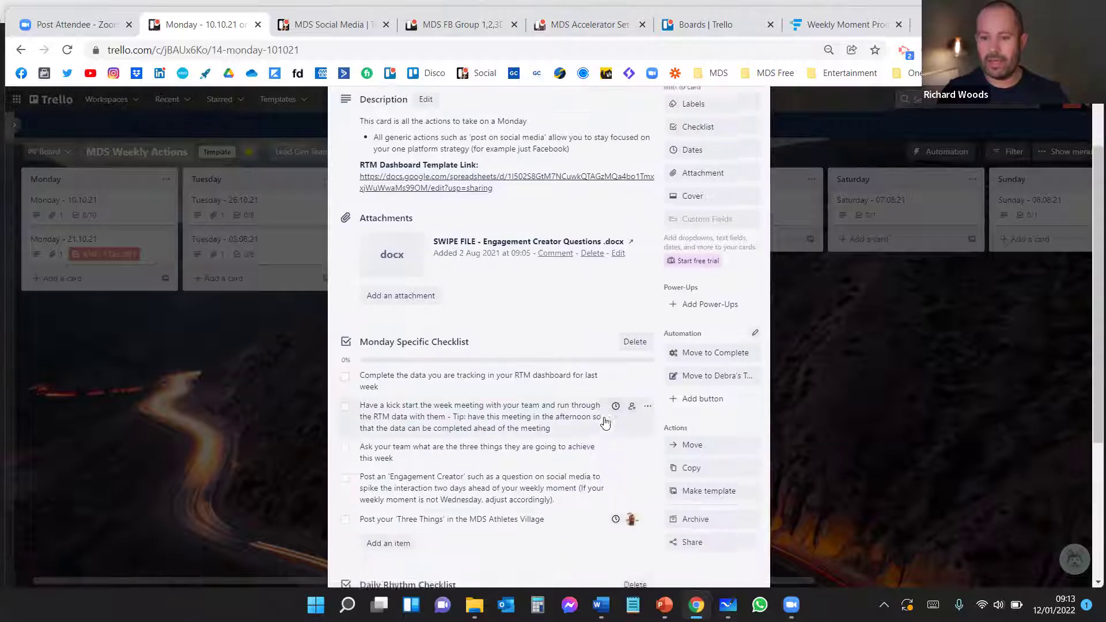
scroll(605, 423, "down", 3)
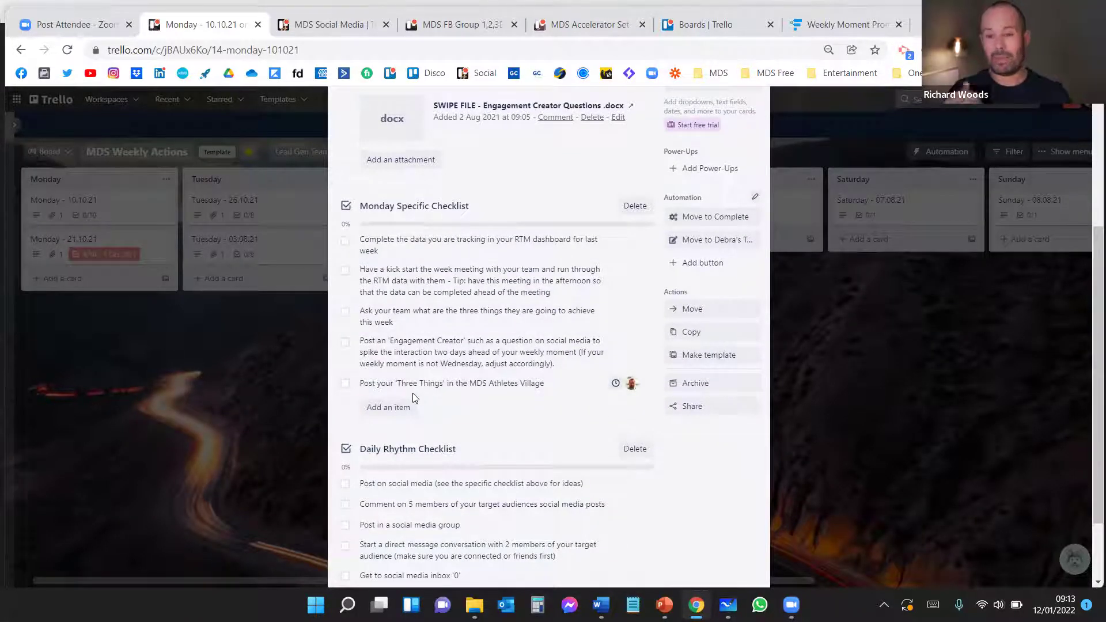
key("ctrl+plus")
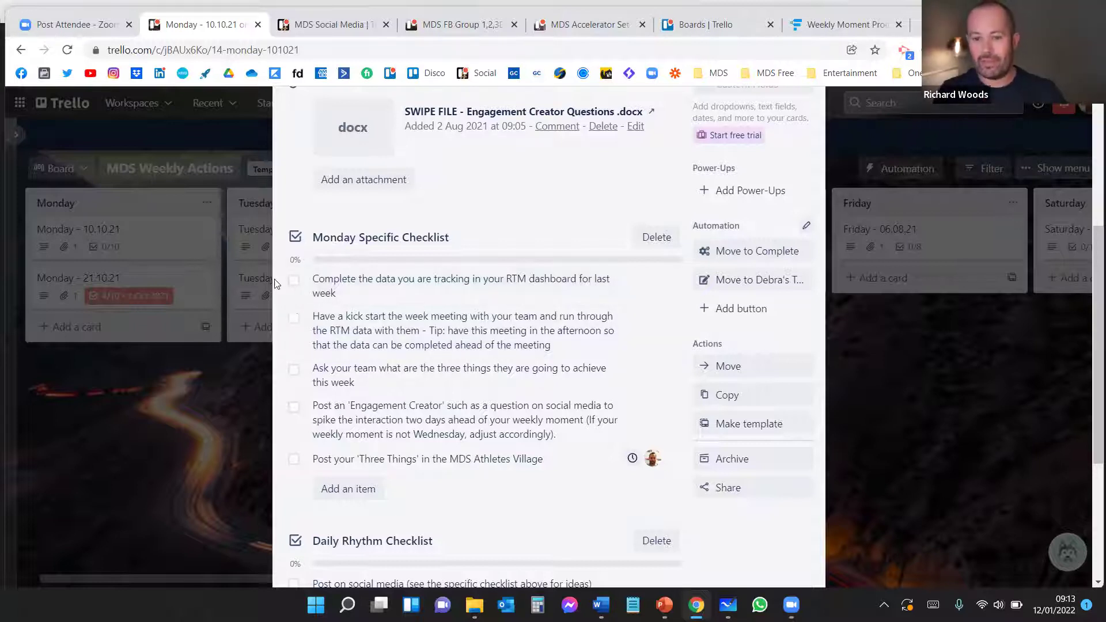
left_click(295, 283)
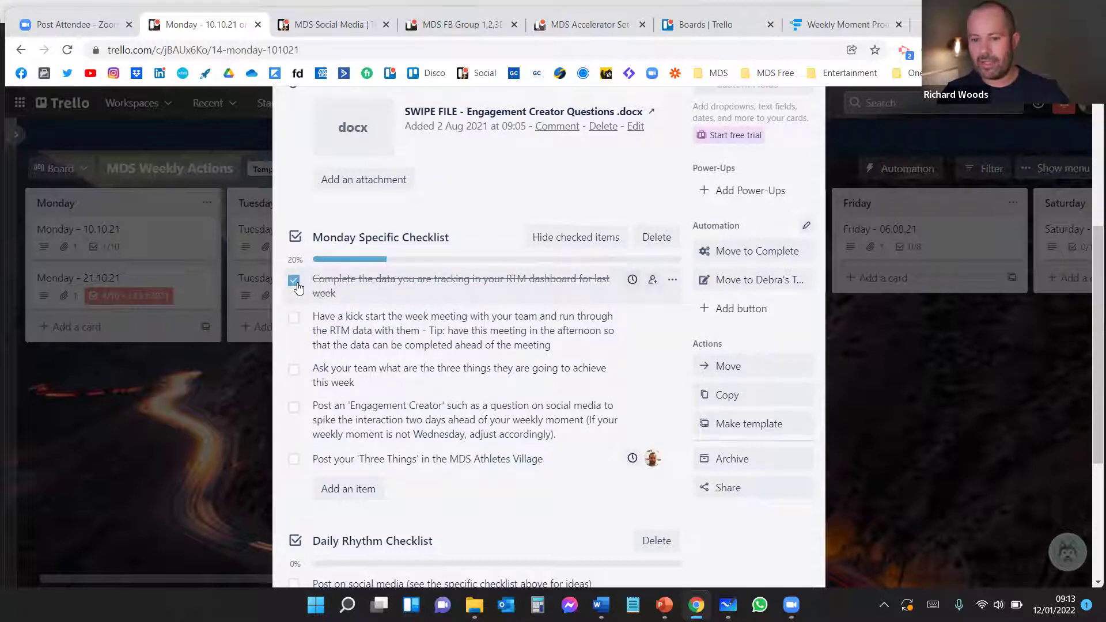
Open the card's RTM Dashboard template link in a new tab and view its LinkedIn sheet
scroll(379, 377, "up", 2)
scroll(379, 377, "up", 1)
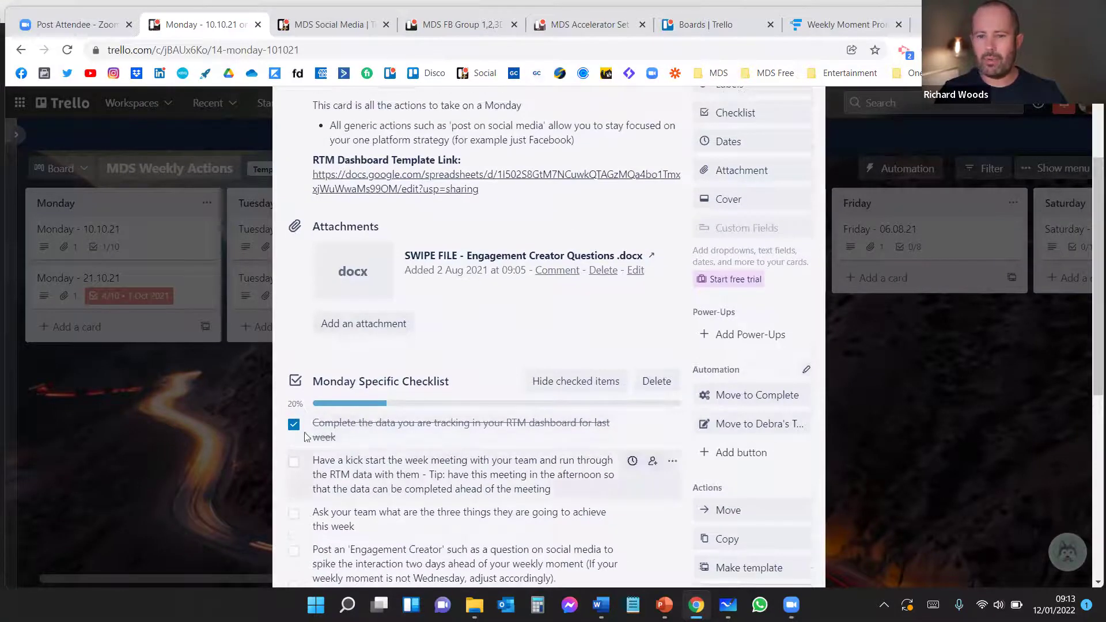
right_click(430, 192)
left_click(460, 203)
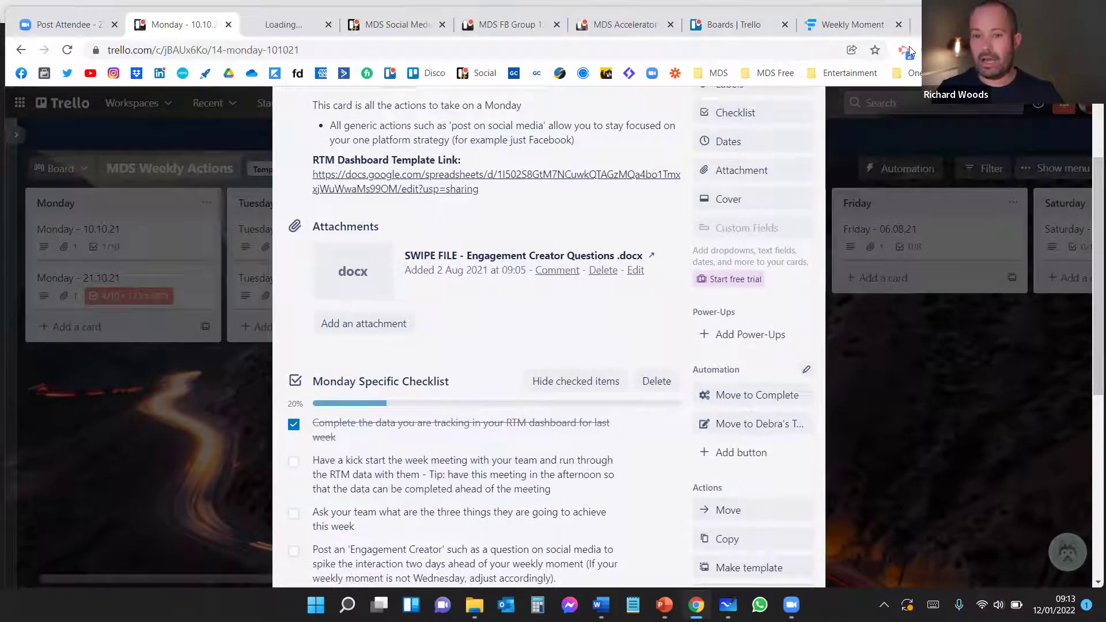
left_click(289, 24)
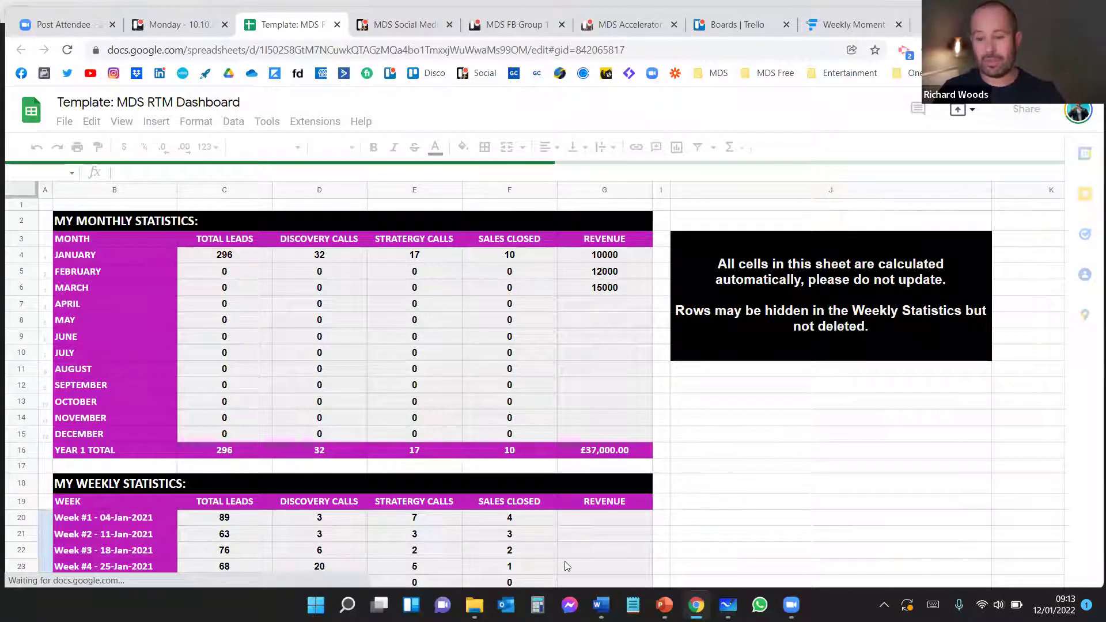
left_click(701, 577)
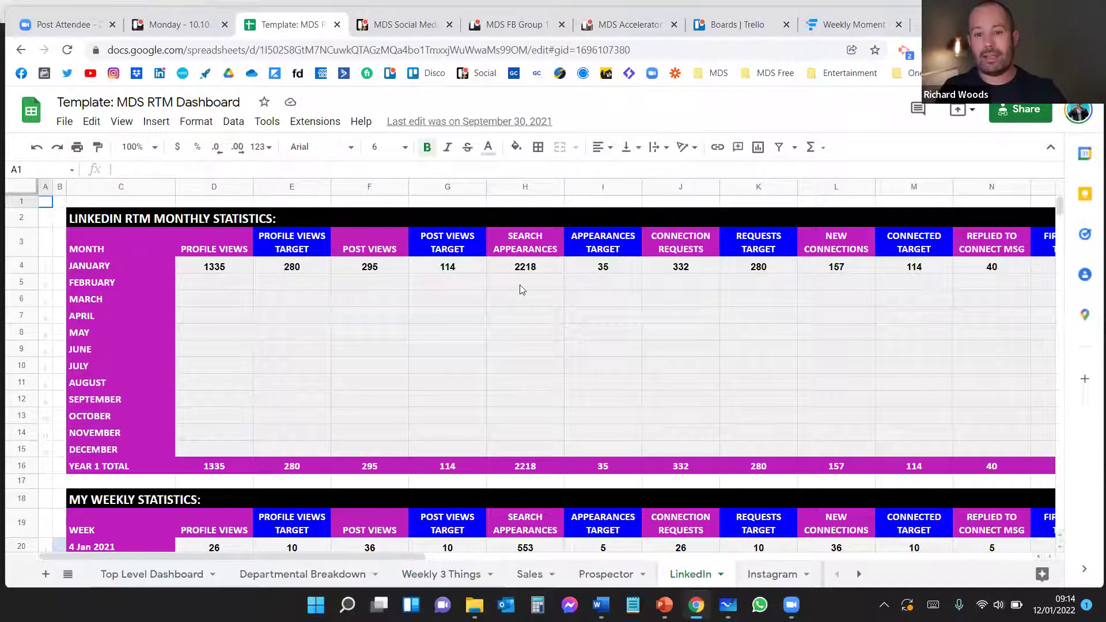
Return to the Monday card and tick off asking the team for their three things this week
left_click(157, 26)
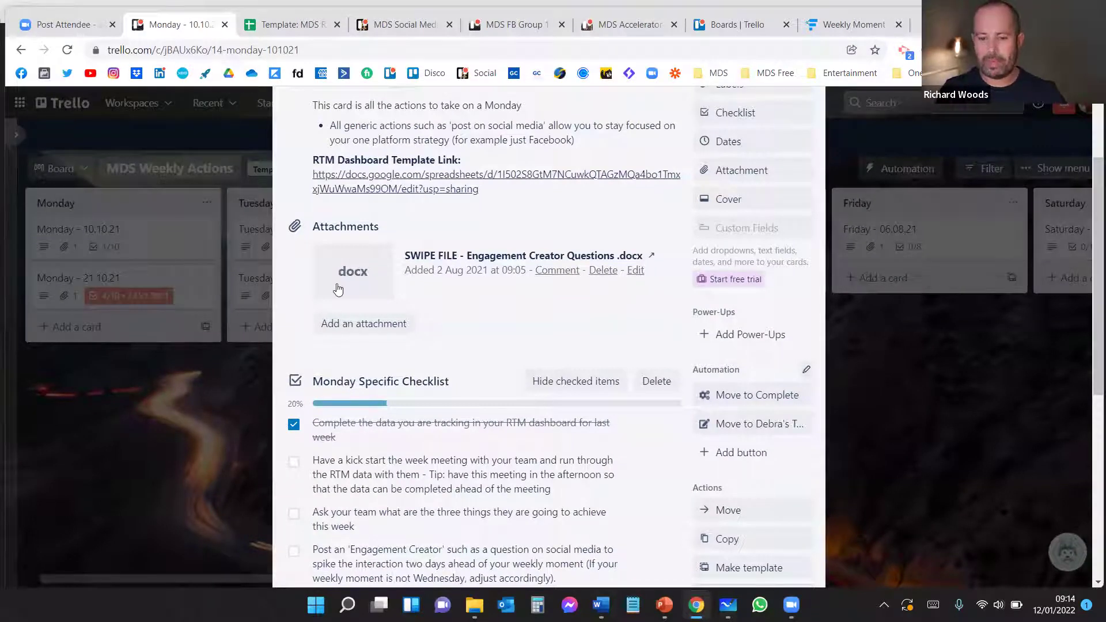
scroll(398, 412, "down", 1)
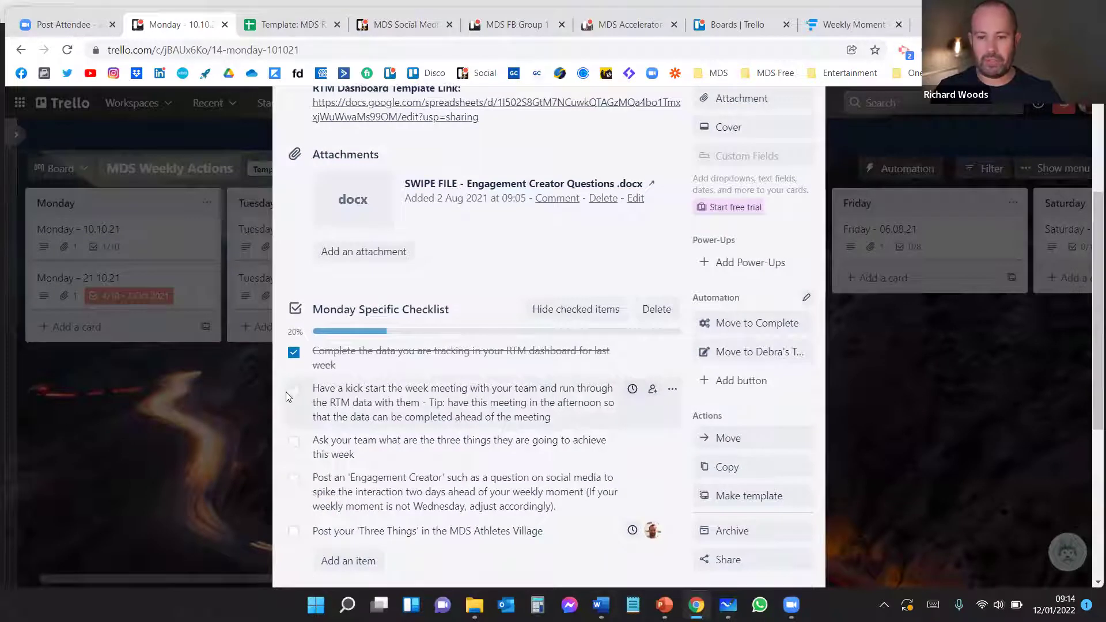
scroll(311, 418, "down", 2)
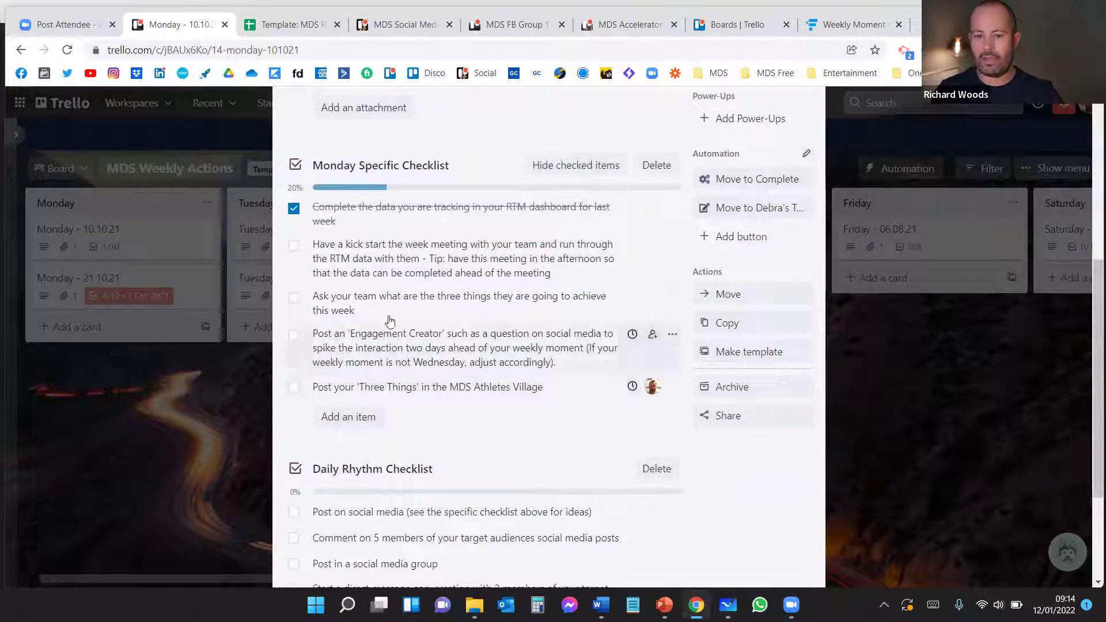
left_click(294, 299)
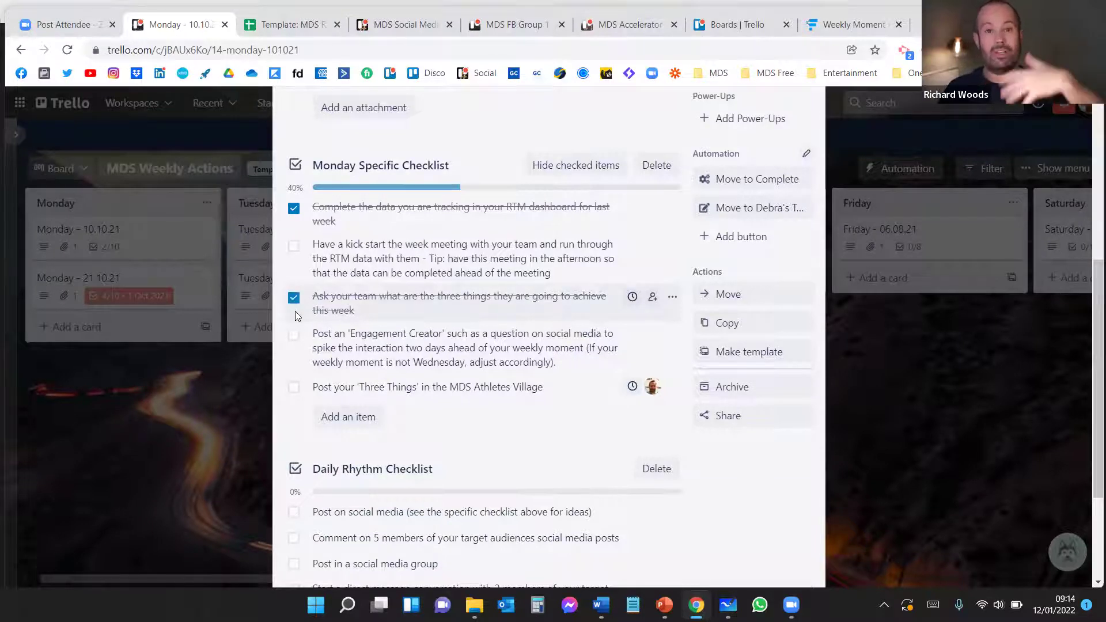
Tick off posting on social media, commenting on 5 members' posts and posting in a social media group in the Daily Rhythm Checklist
scroll(397, 303, "up", 2)
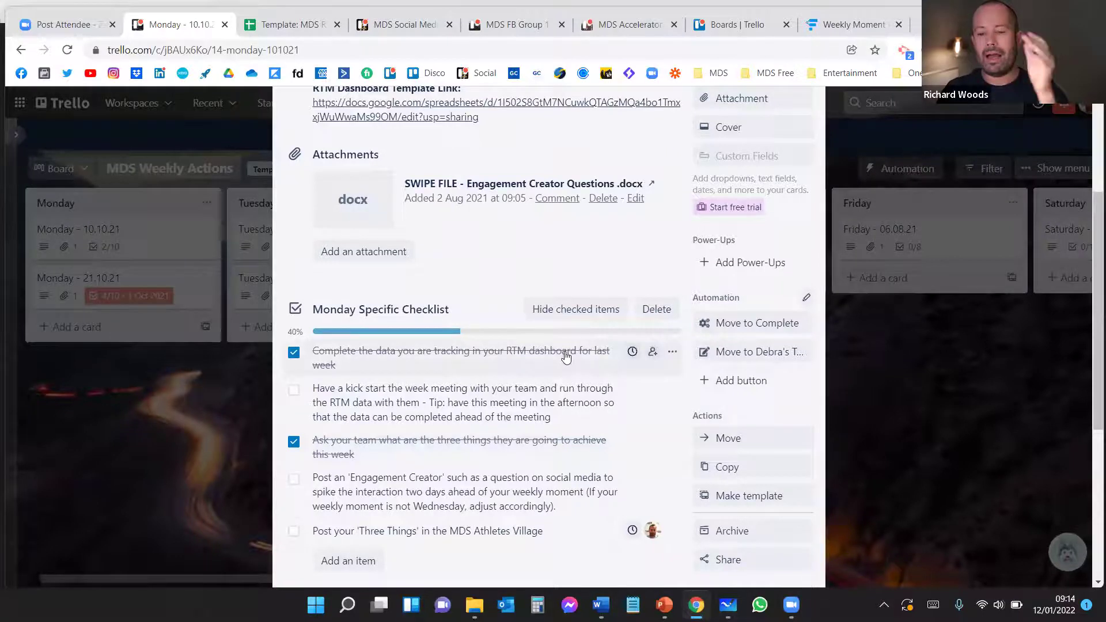
scroll(403, 340, "down", 5)
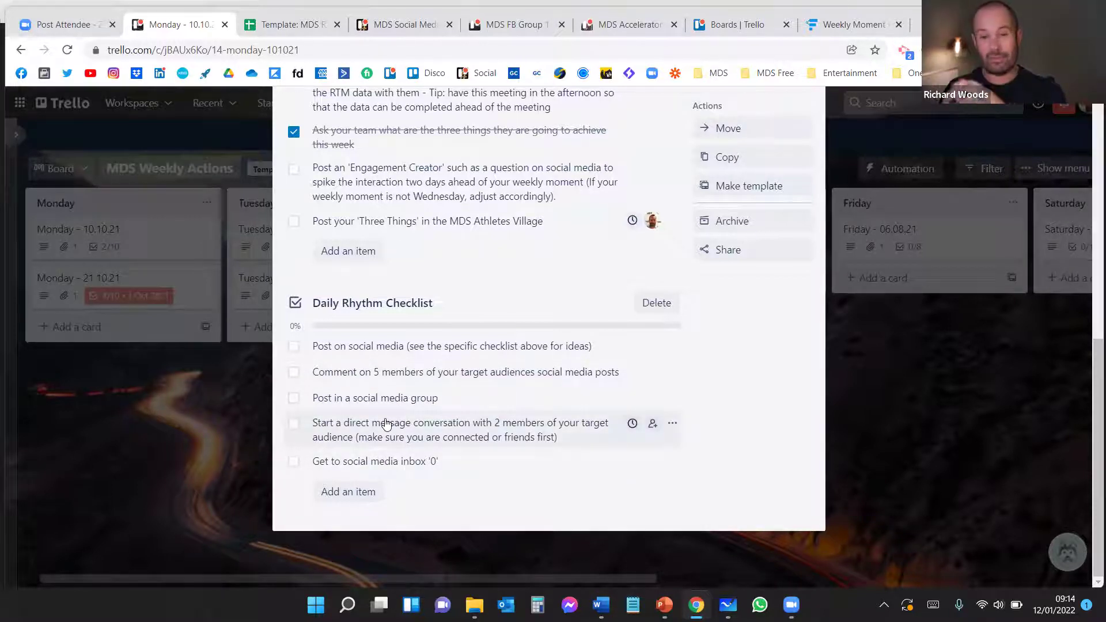
left_click(293, 347)
left_click(293, 372)
left_click(293, 397)
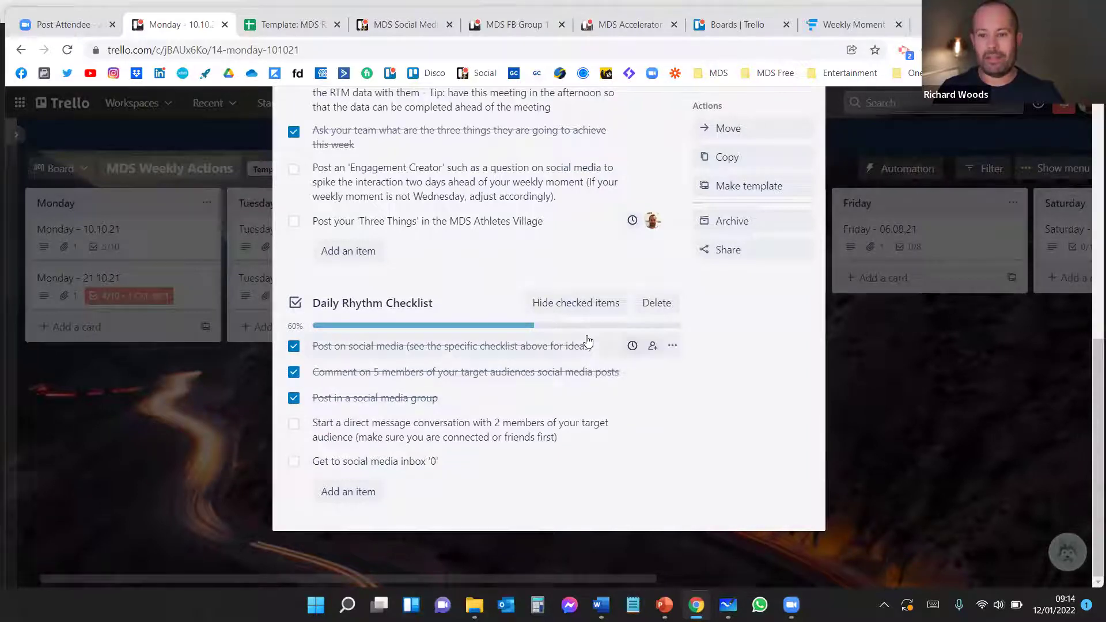
Untick 'Post on social media' in the Daily Rhythm Checklist after reviewing the Monday Specific Checklist
scroll(494, 499, "up", 4)
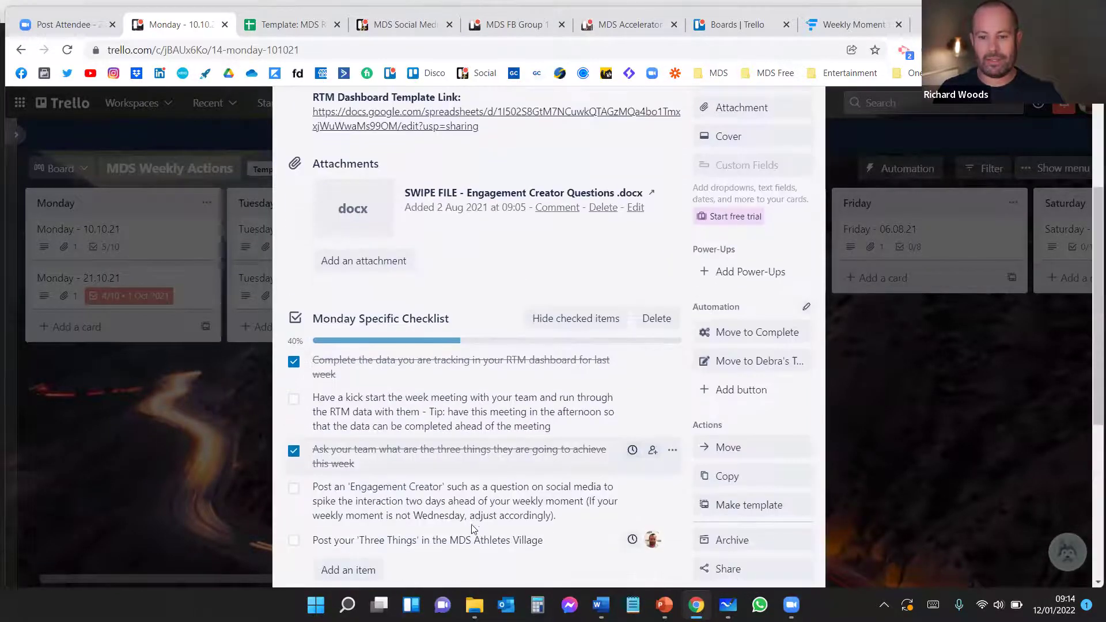
scroll(344, 512, "down", 3)
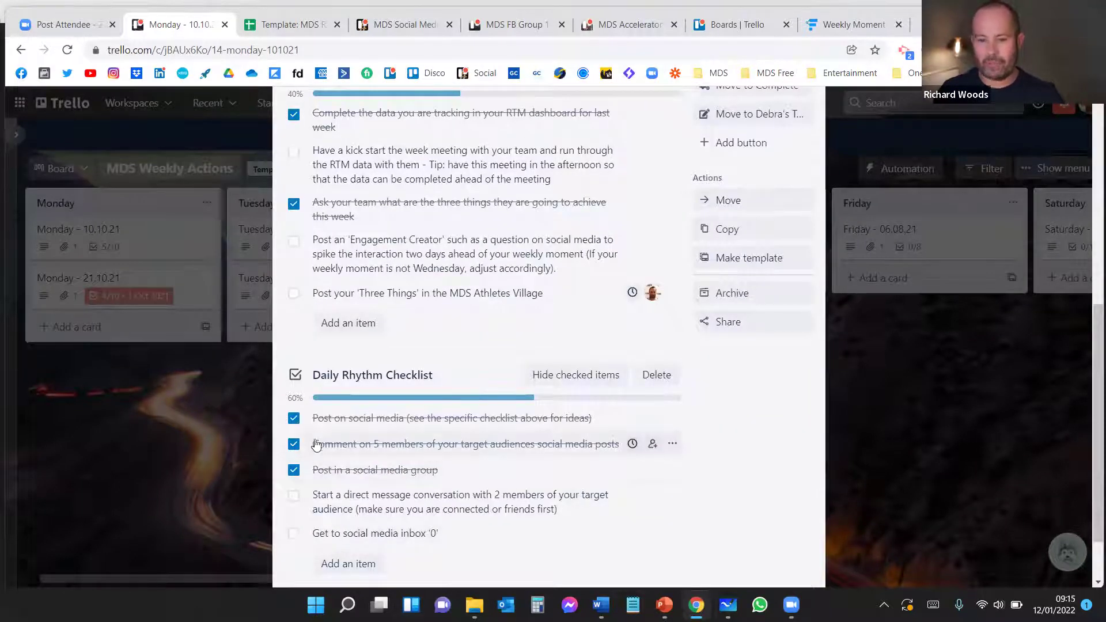
left_click(294, 418)
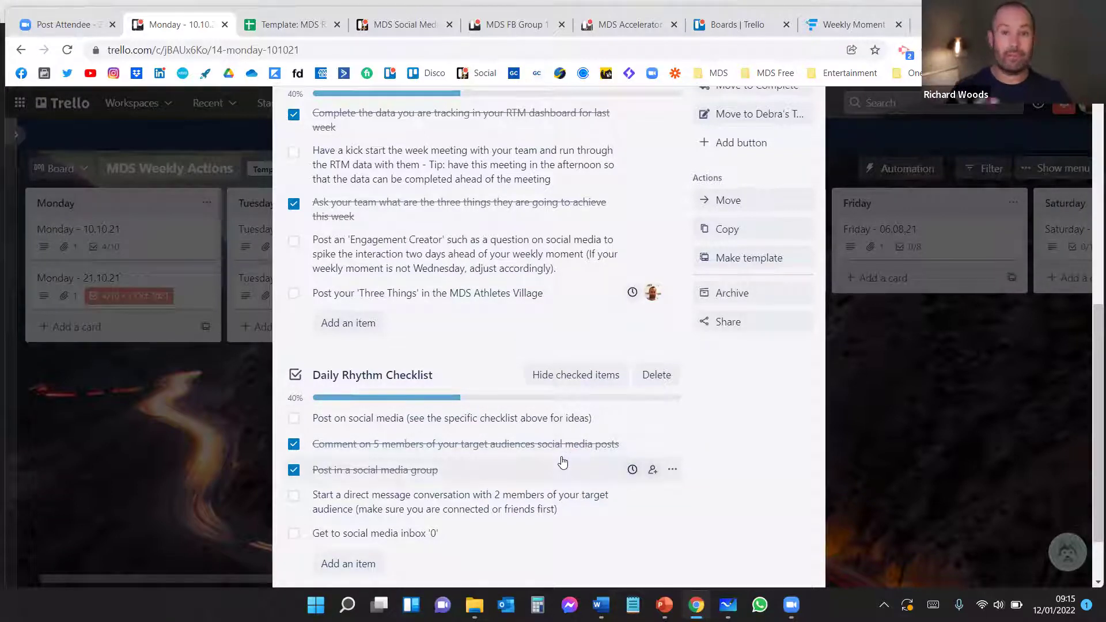
Download the card's 'SWIPE FILE - Engagement Creator Questions .docx' attachment and open it in Word
scroll(321, 445, "up", 1)
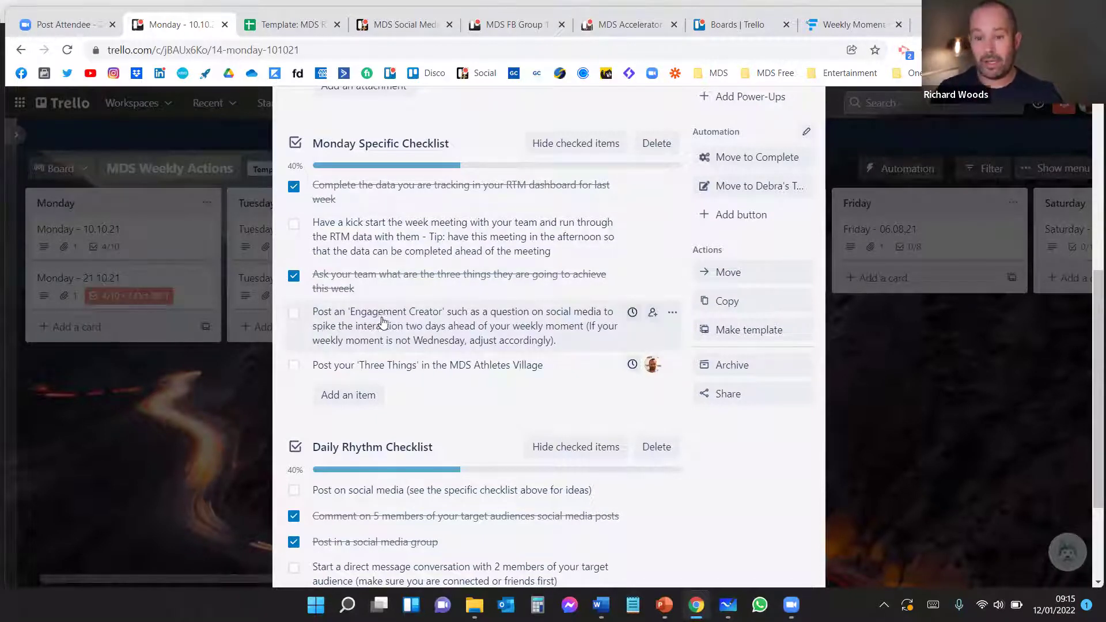
scroll(470, 349, "up", 4)
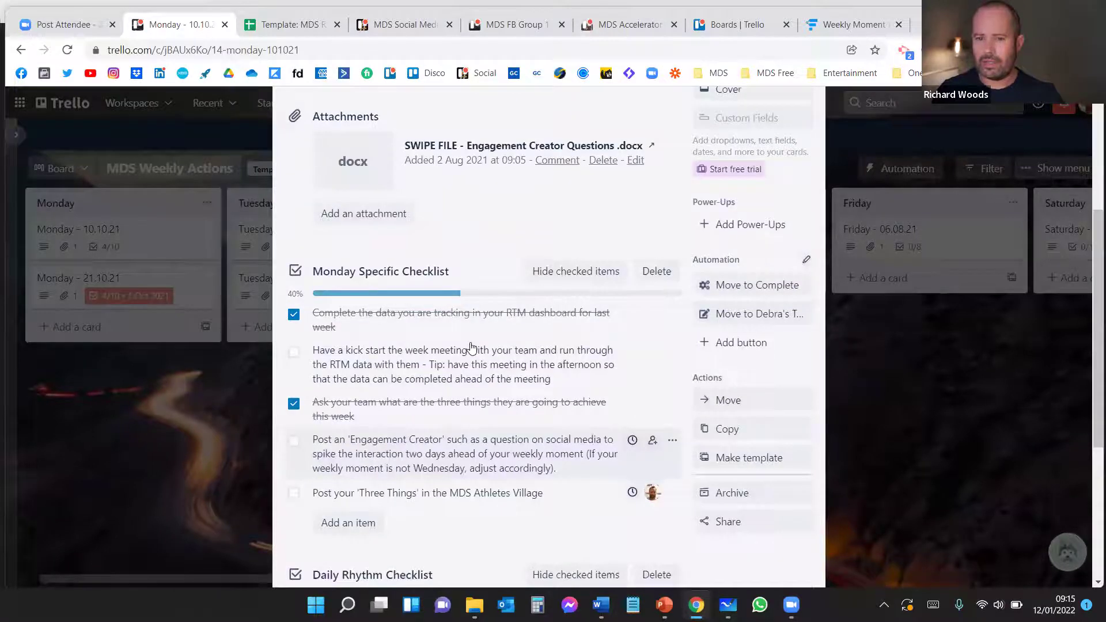
scroll(471, 359, "up", 1)
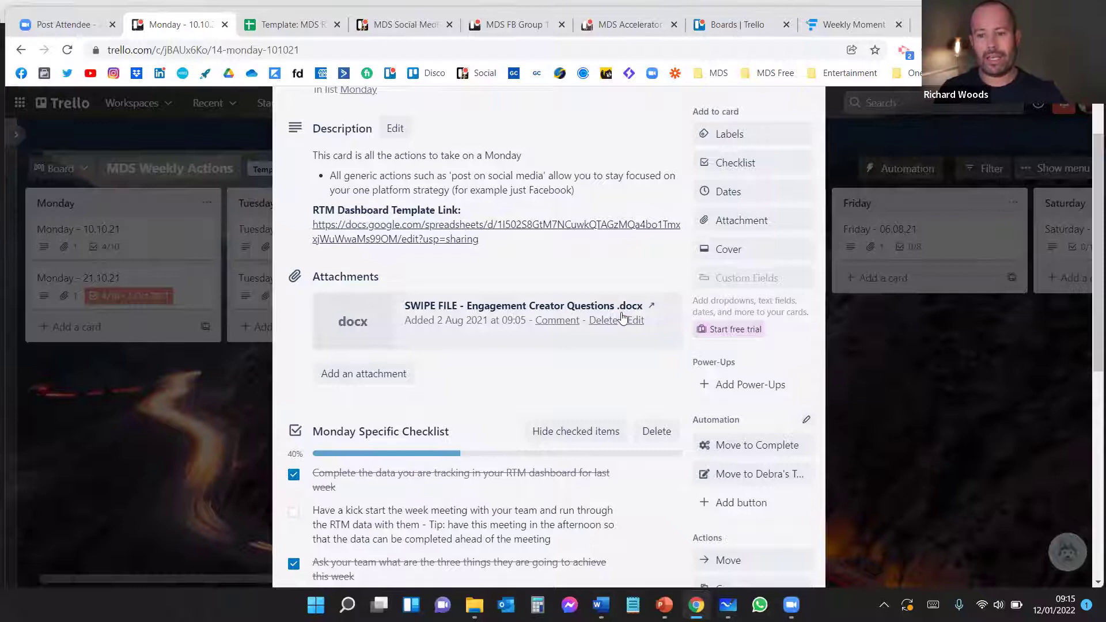
left_click(655, 309)
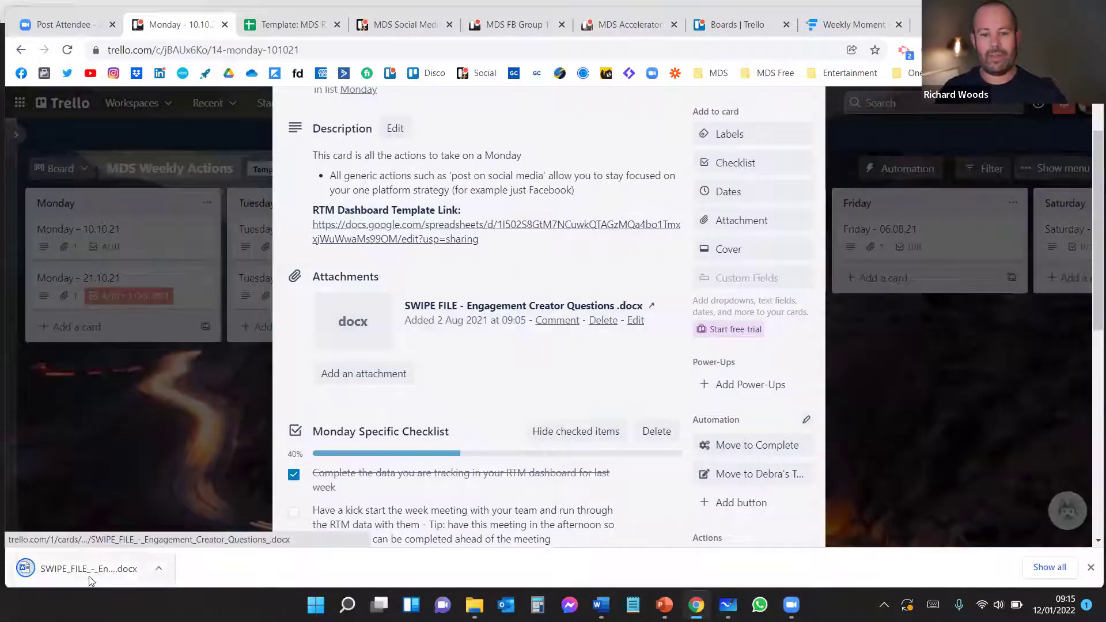
left_click(88, 570)
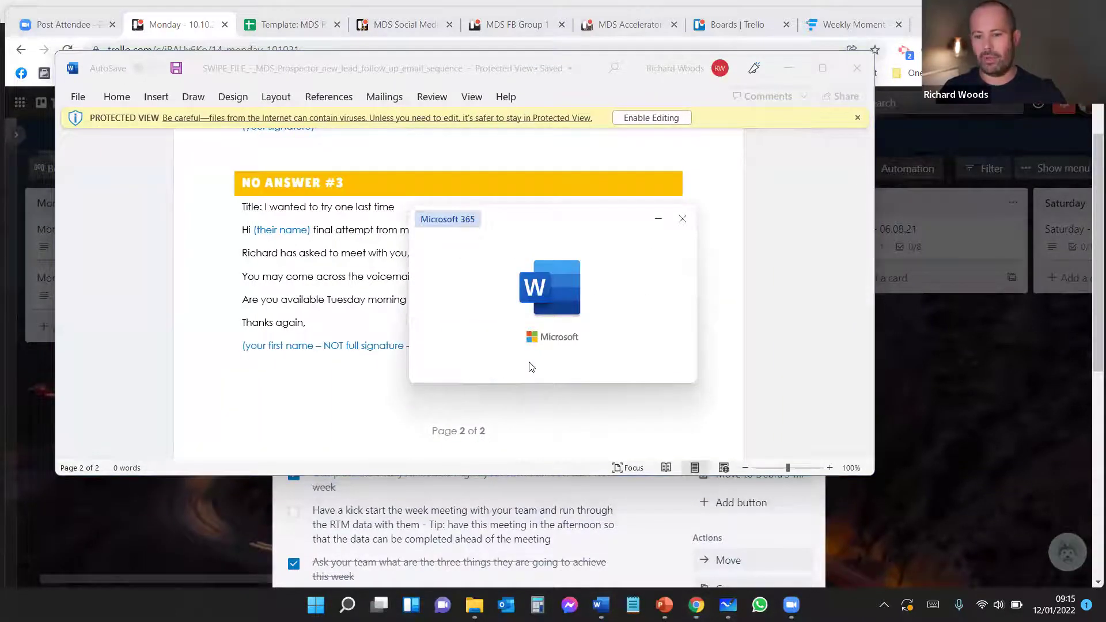
Read through the engagement creator questions in the document, and return to Trello to close the Monday card
scroll(393, 364, "down", 10)
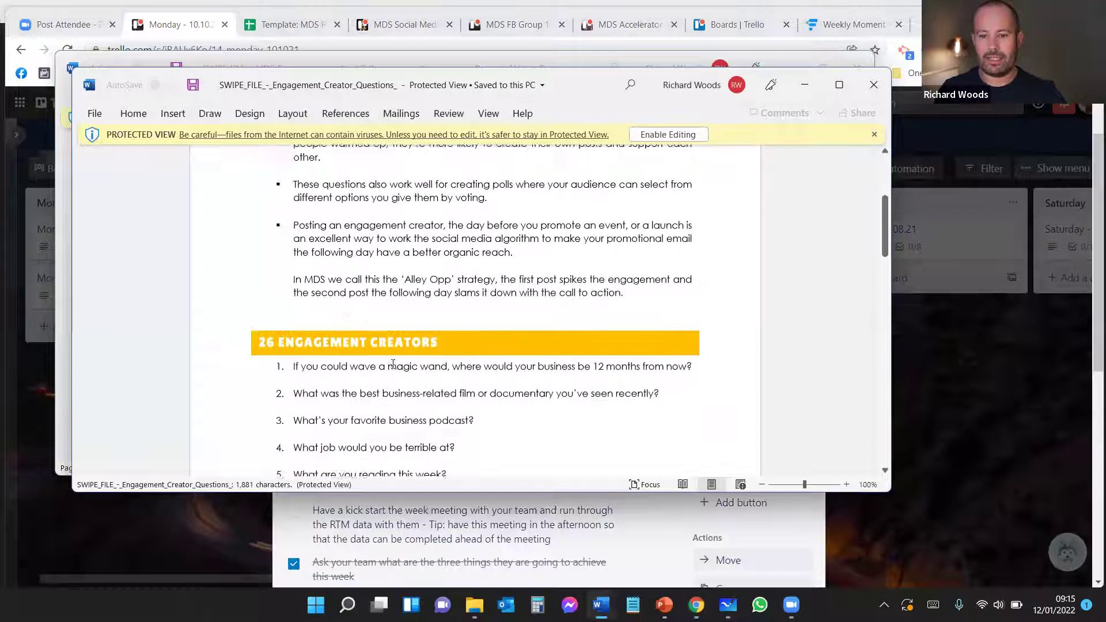
scroll(426, 405, "down", 7)
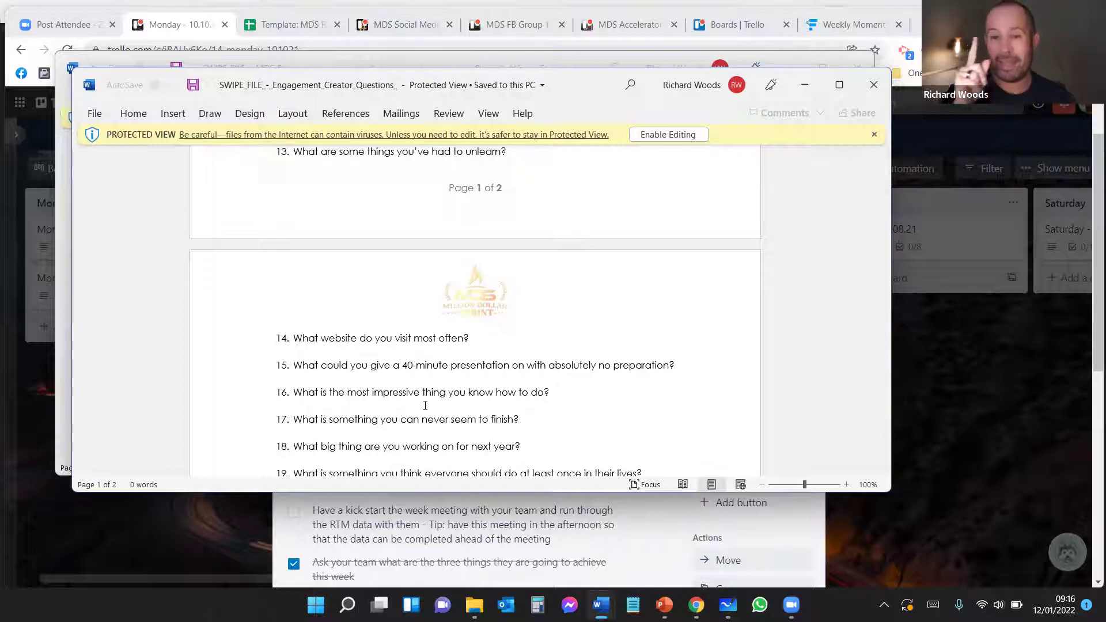
left_click(903, 455)
left_click(866, 421)
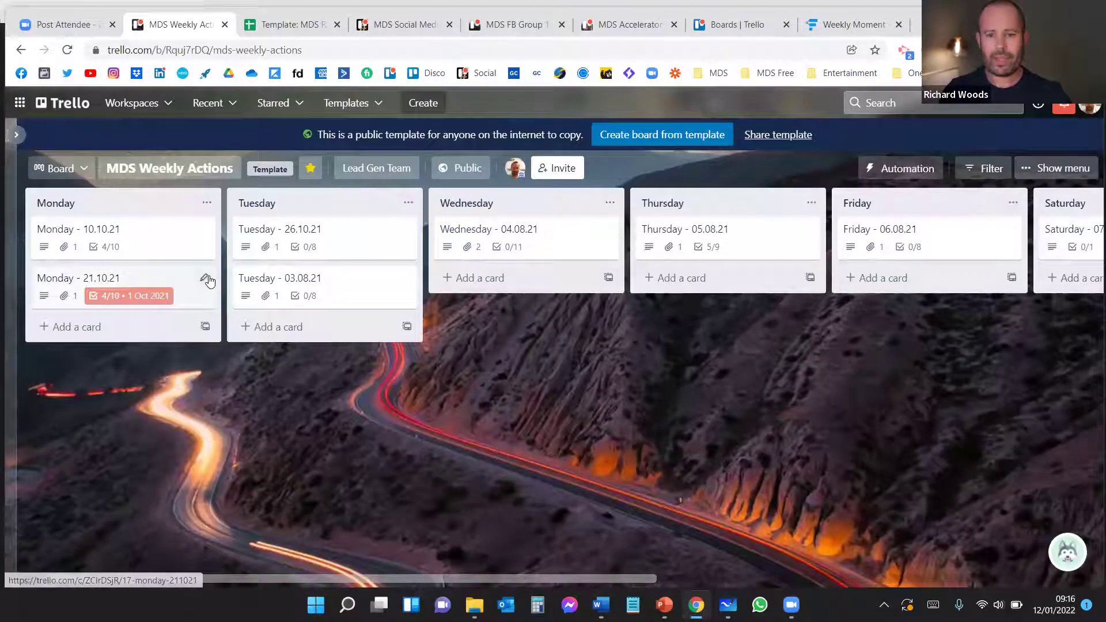
Copy the Monday - 21.10.21 card as 'Monday - 10.01.22' with its checklists and attachment, and place the copy last in the Monday list
left_click(205, 279)
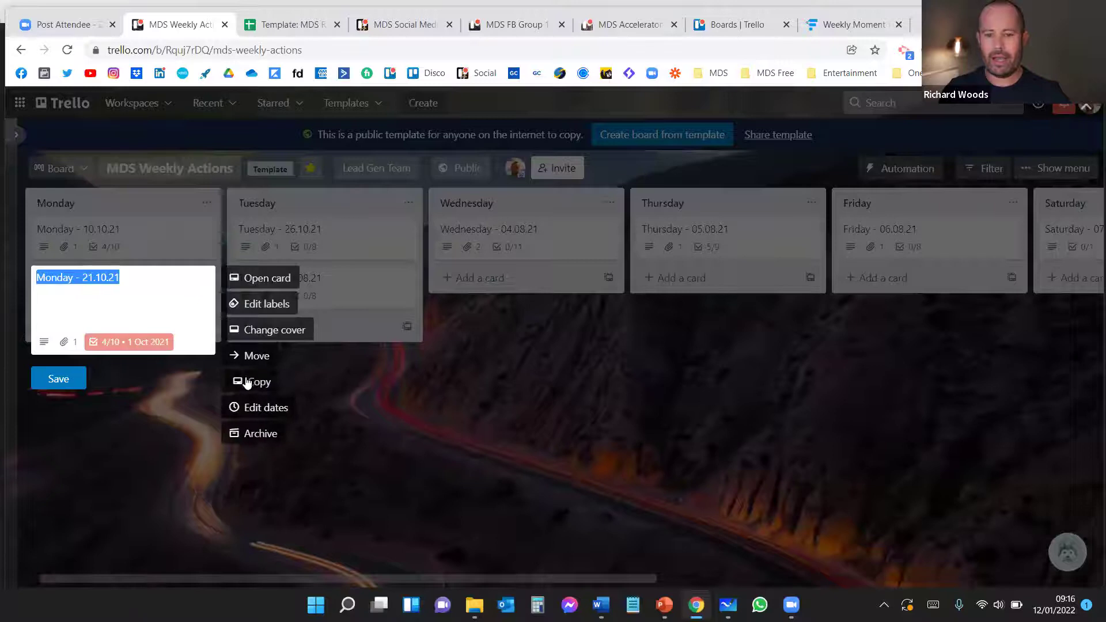
left_click(247, 382)
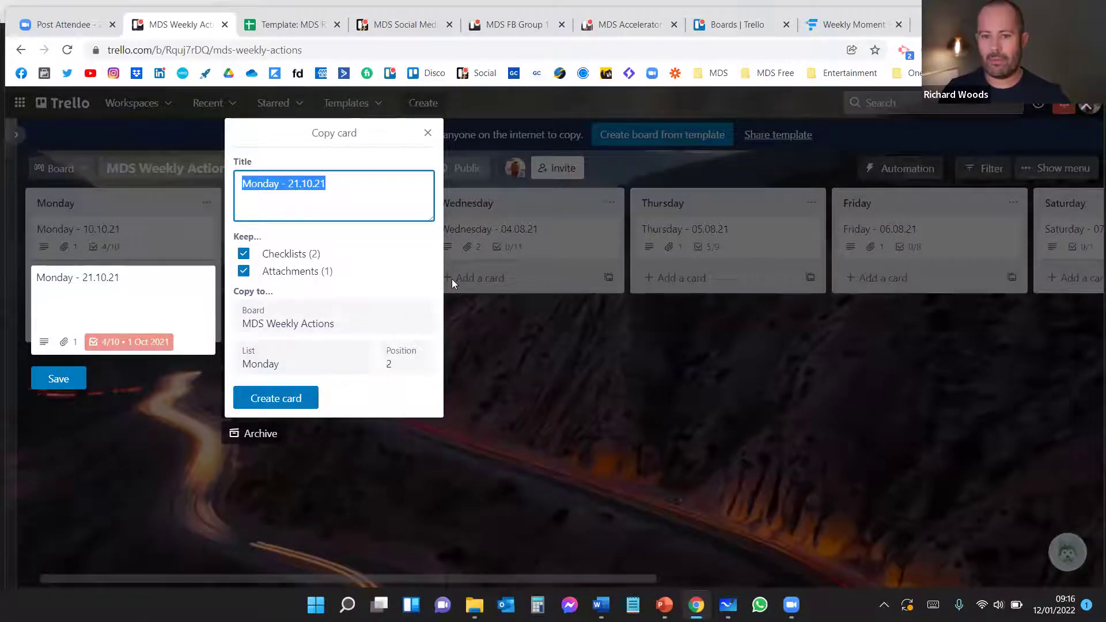
left_click_drag(313, 184, 292, 186)
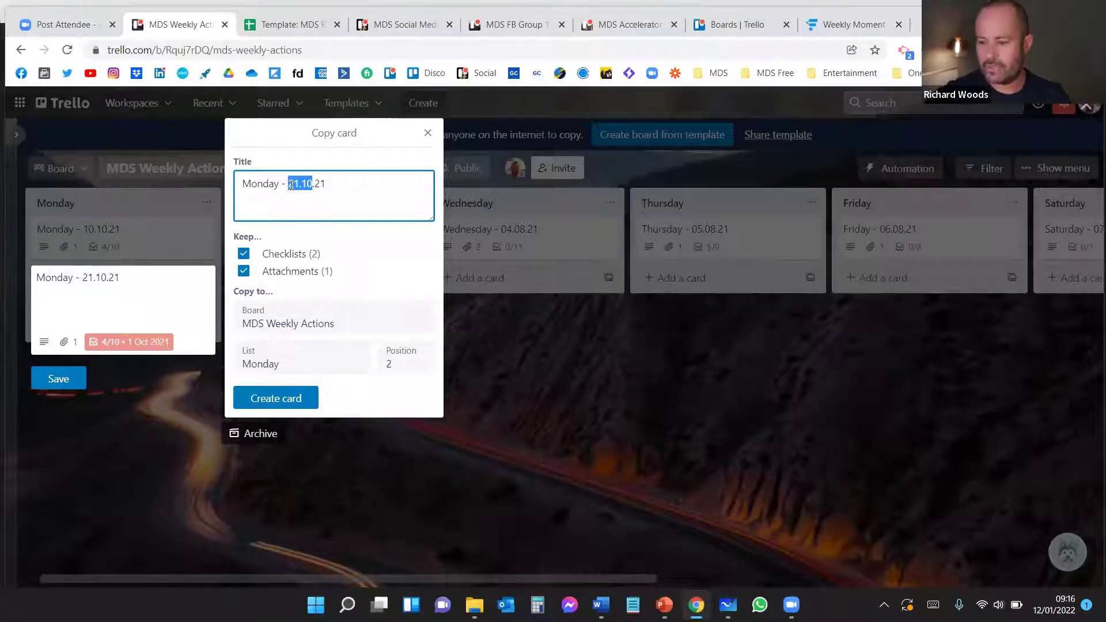
type("10.01.")
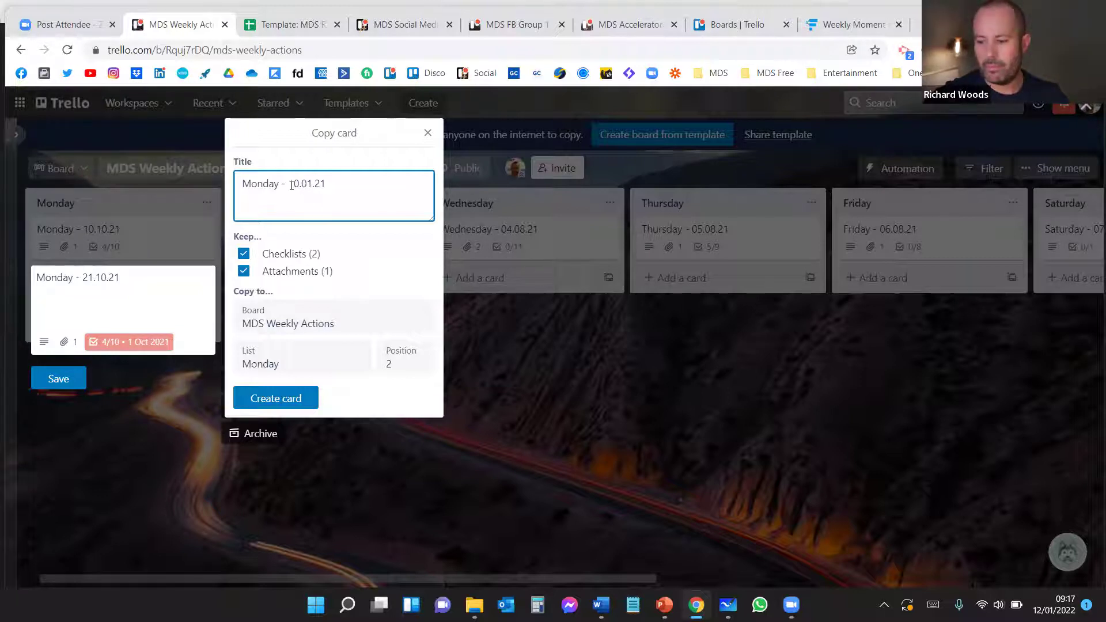
key("BackSpace")
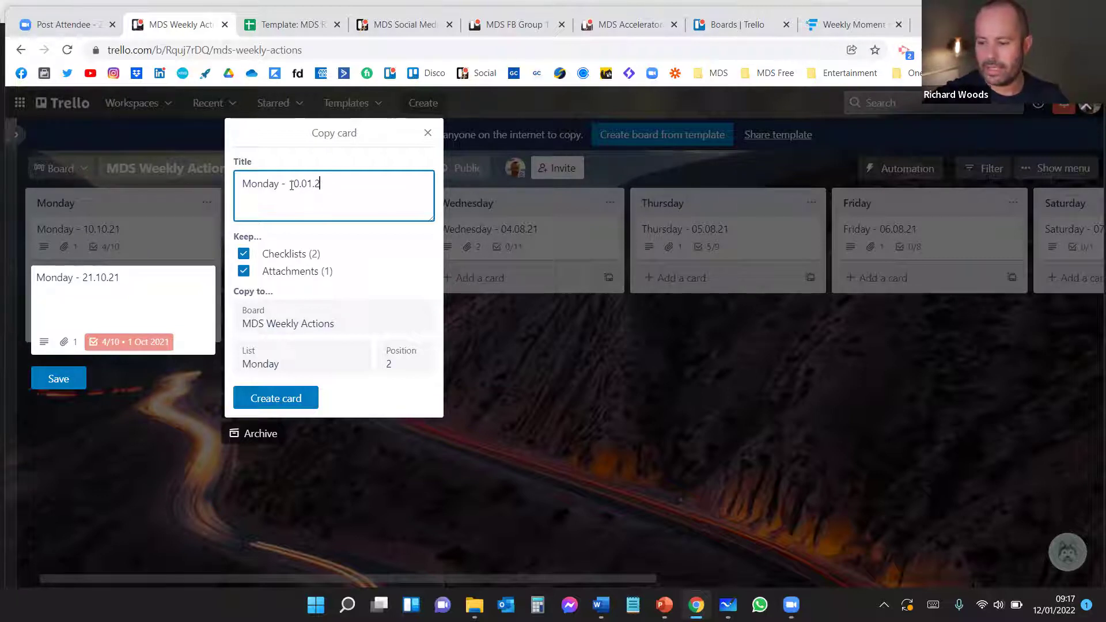
type("2")
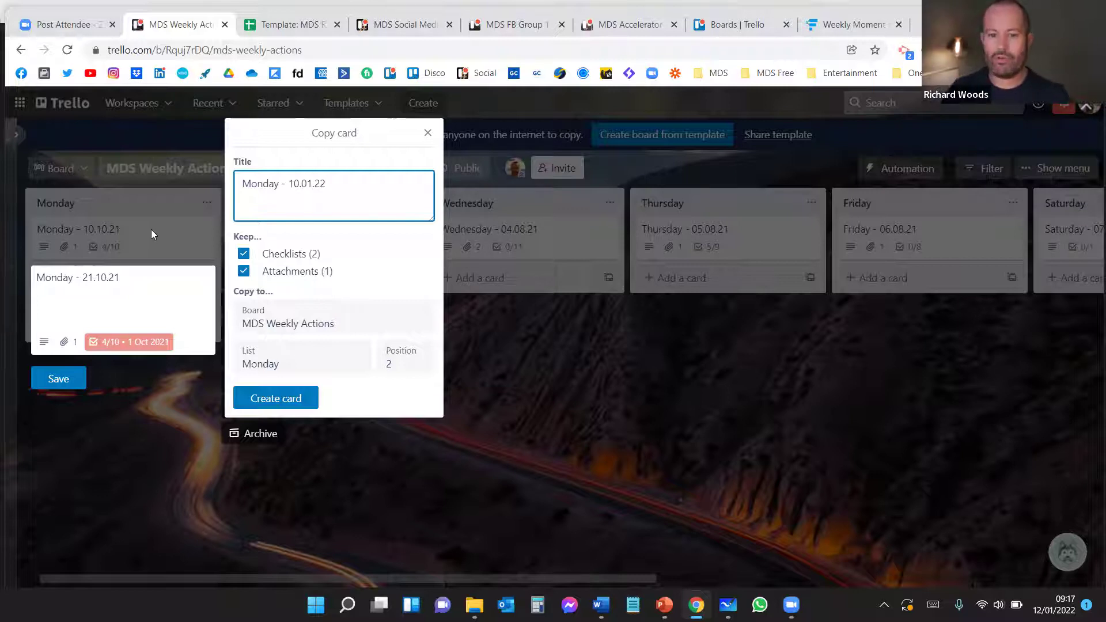
left_click(302, 396)
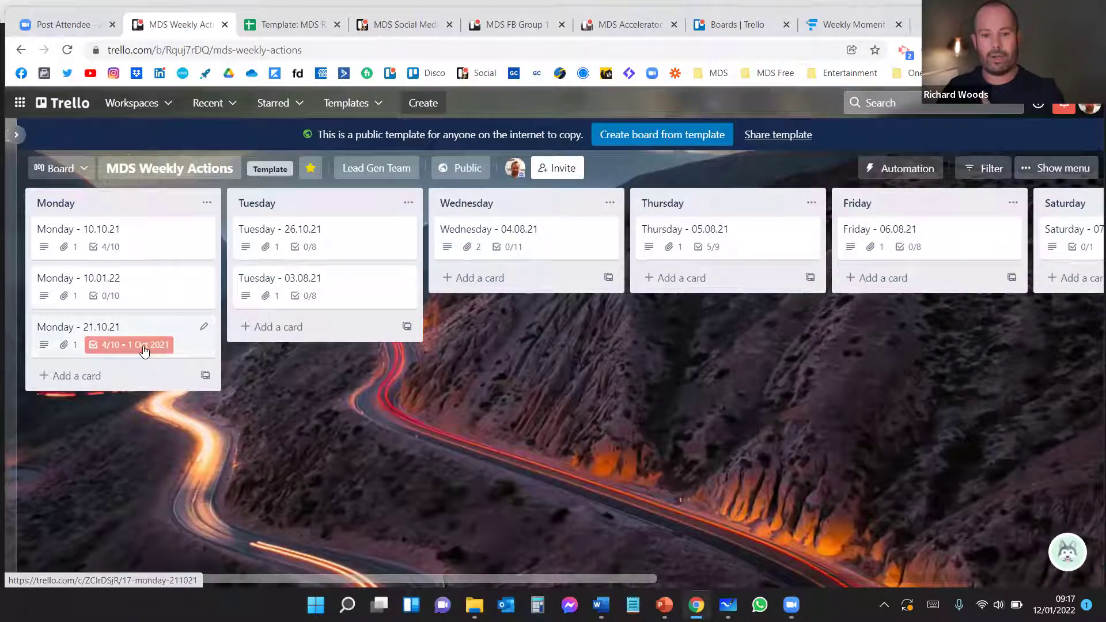
left_click_drag(116, 296, 123, 383)
left_click_drag(65, 334, 75, 280)
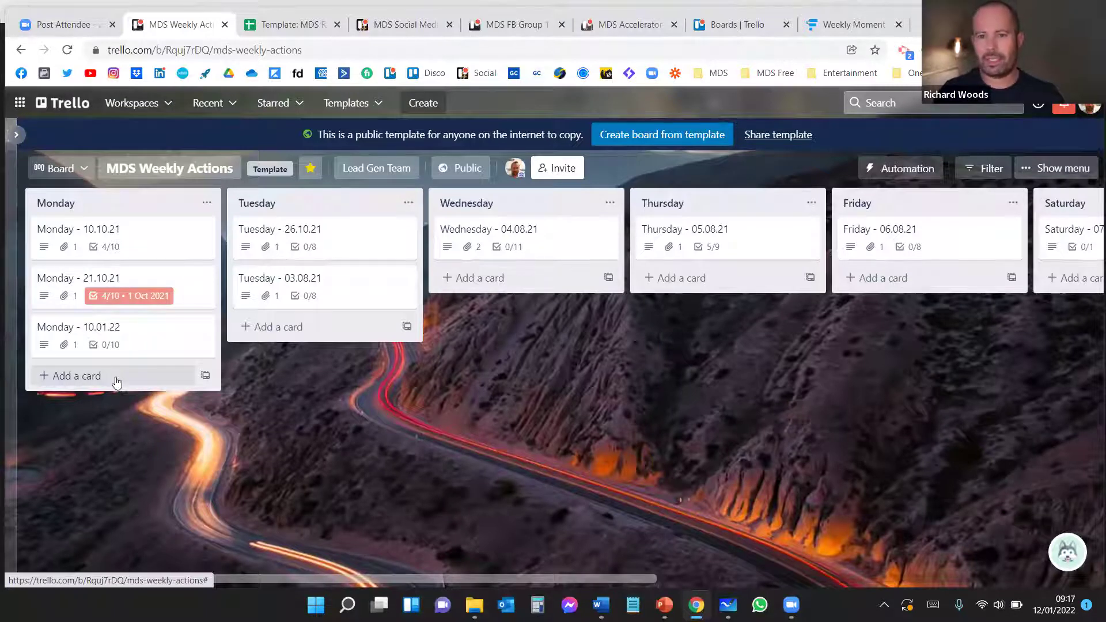
Open the 'Monday - 10.01.22' card, review its Monday Specific and Daily Rhythm checklists, and close the card
left_click(147, 340)
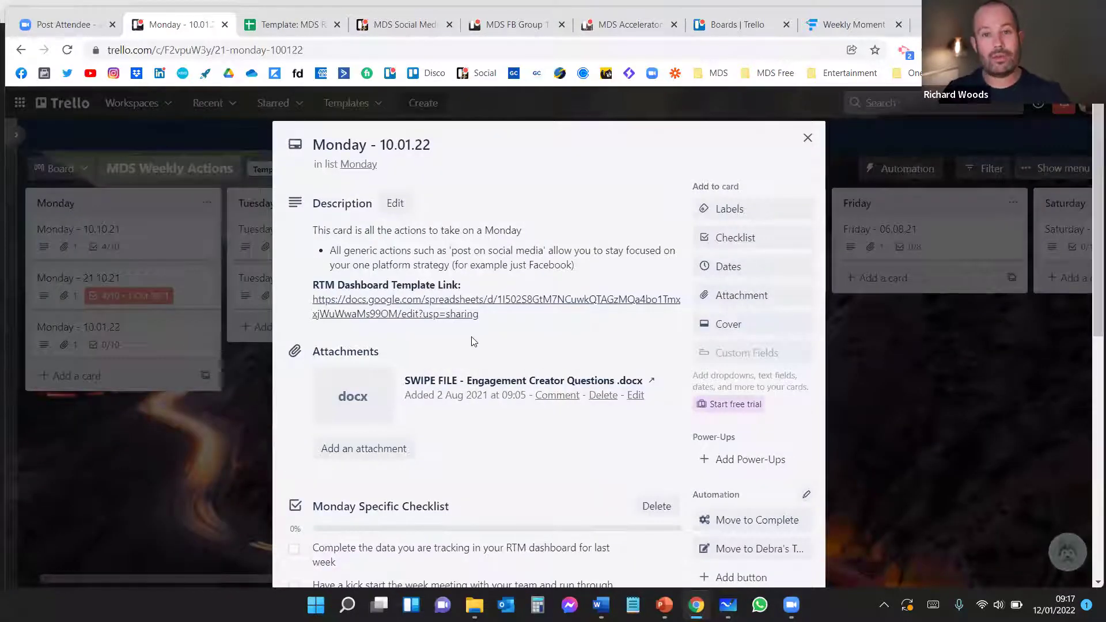
scroll(472, 340, "down", 8)
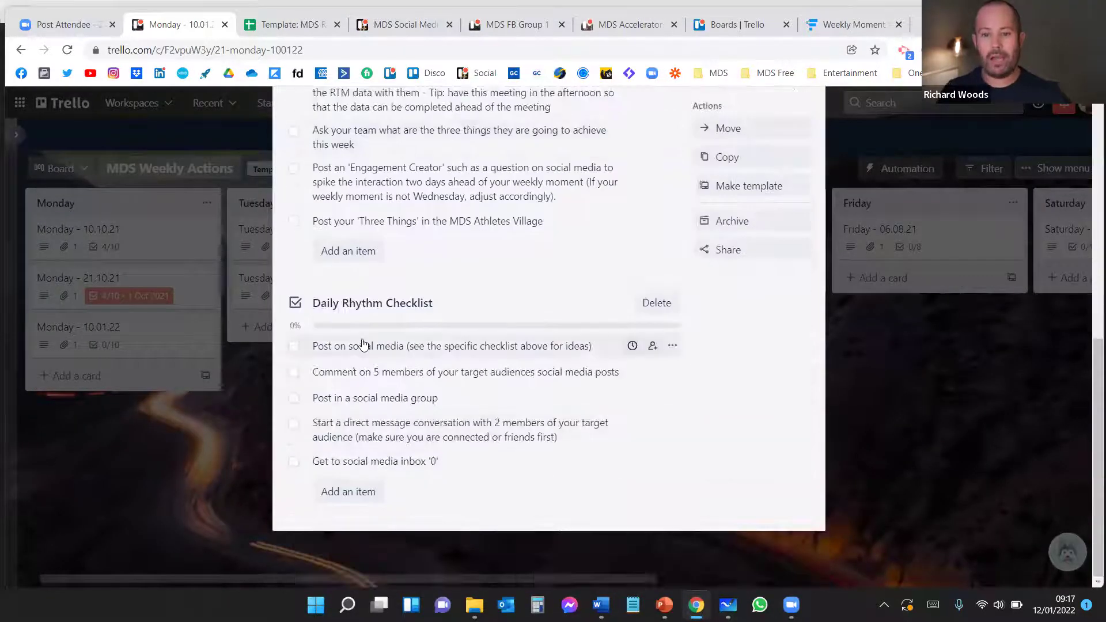
scroll(368, 317, "up", 4)
scroll(374, 452, "down", 4)
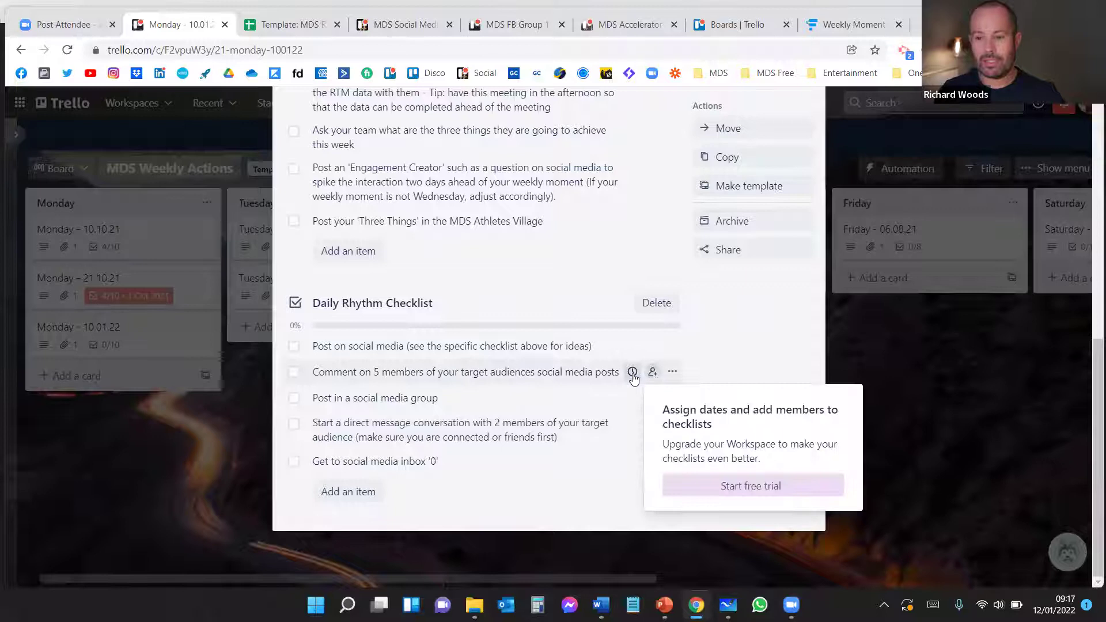
left_click(633, 379)
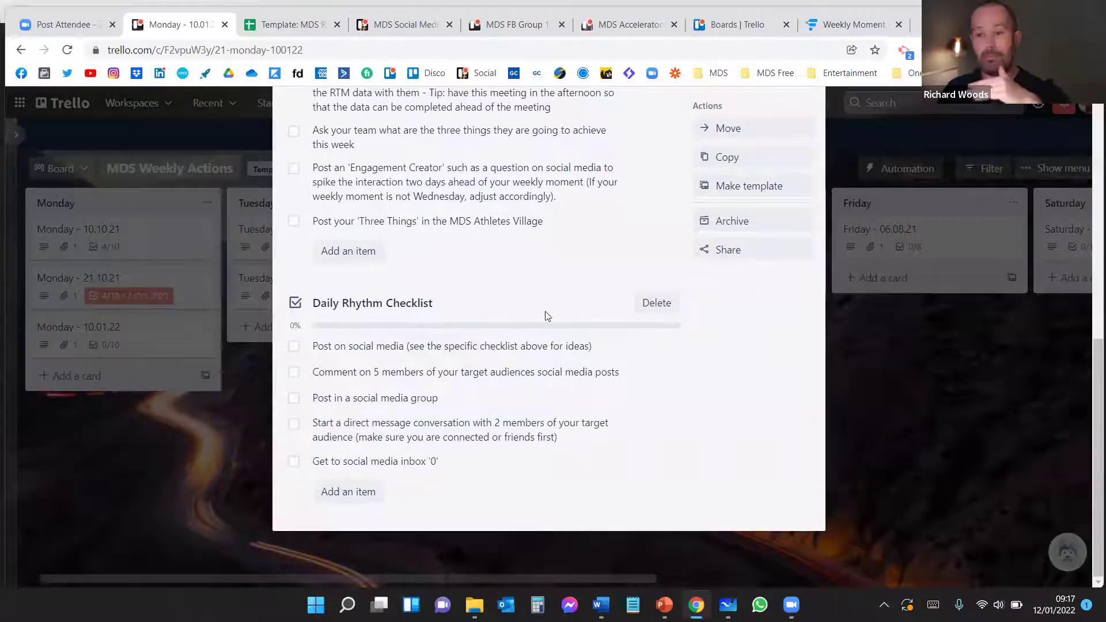
scroll(695, 219, "up", 1)
scroll(697, 213, "up", 5)
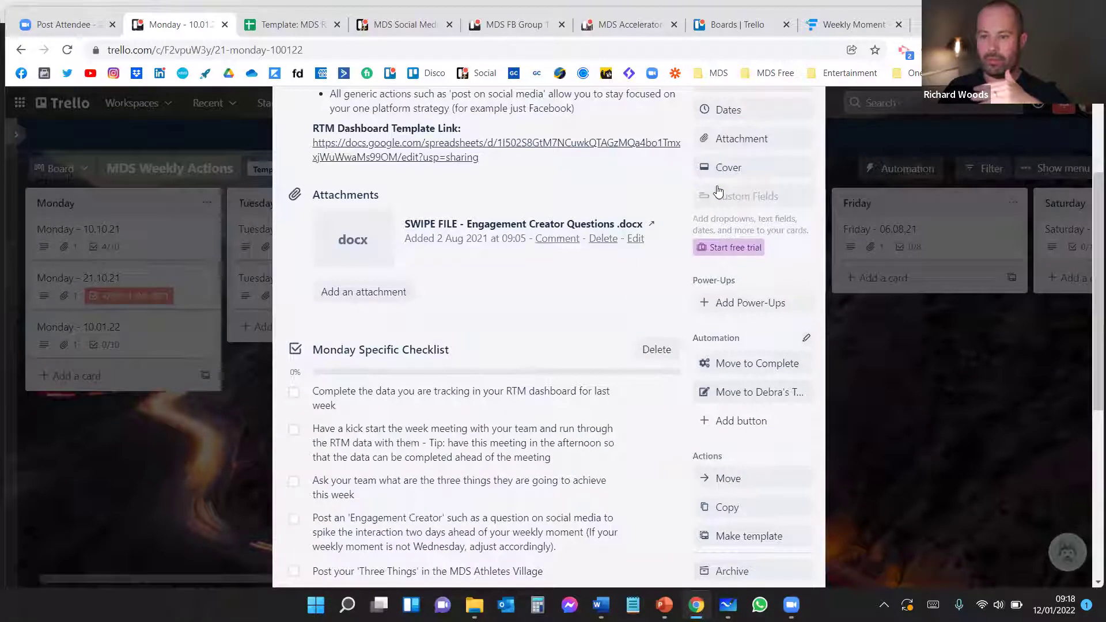
key("Escape")
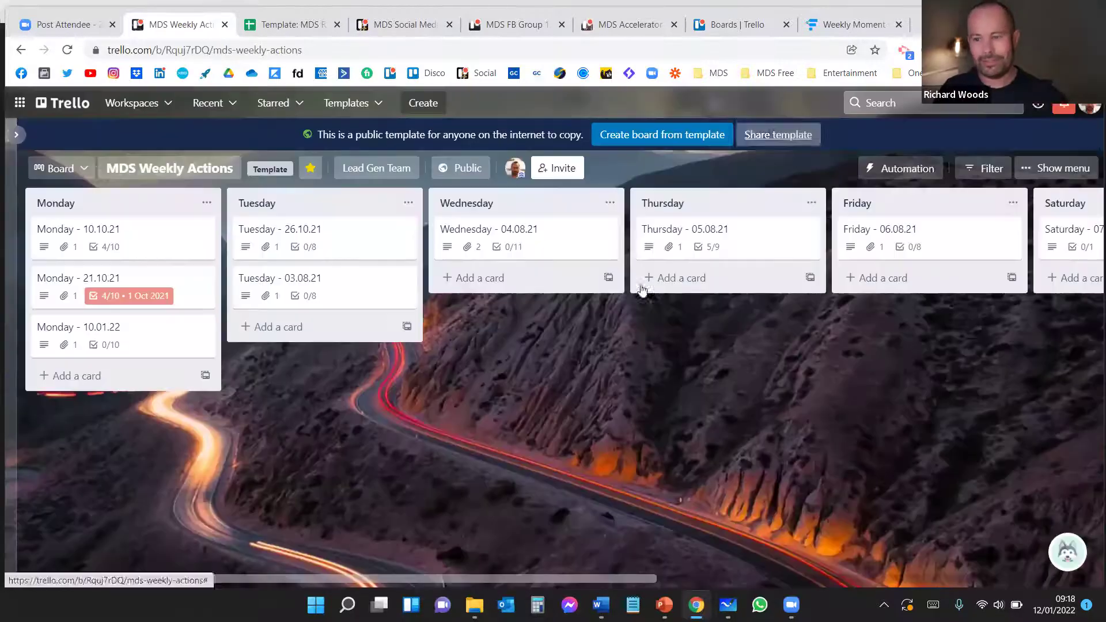
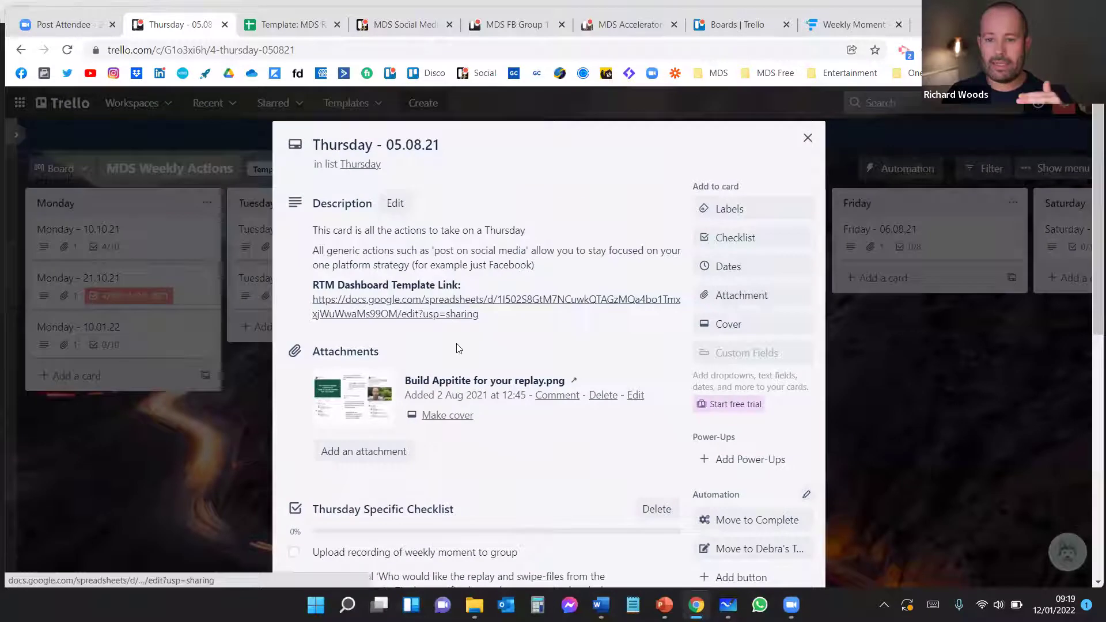
Review the Thursday Specific Checklist in the 'Thursday - 05.08.21' card and close the card
scroll(458, 361, "down", 3)
scroll(456, 364, "down", 2)
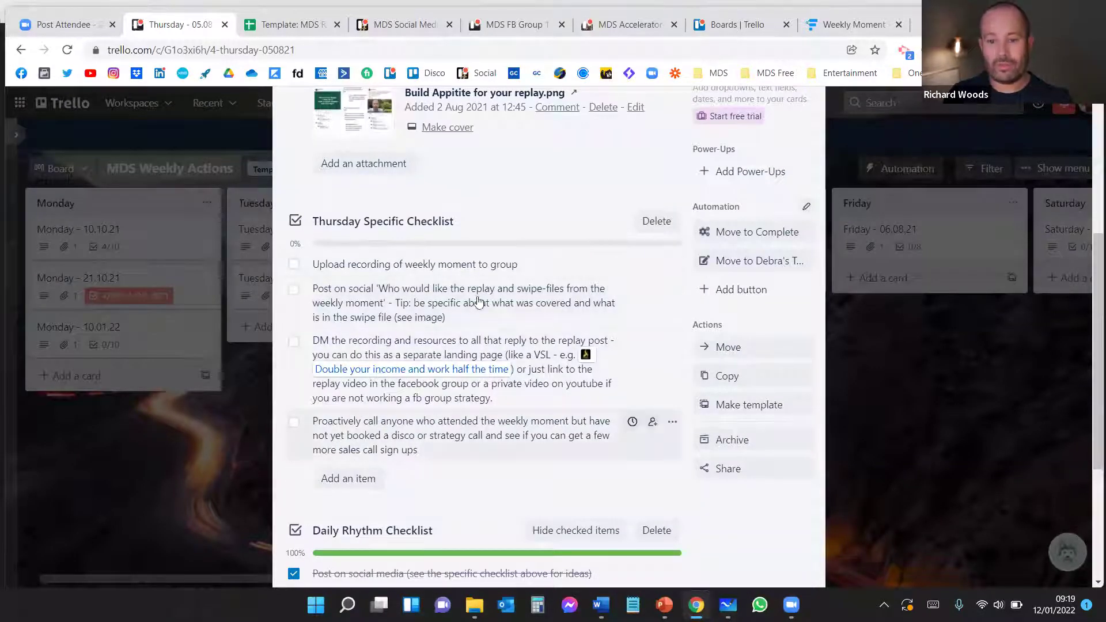
left_click(922, 400)
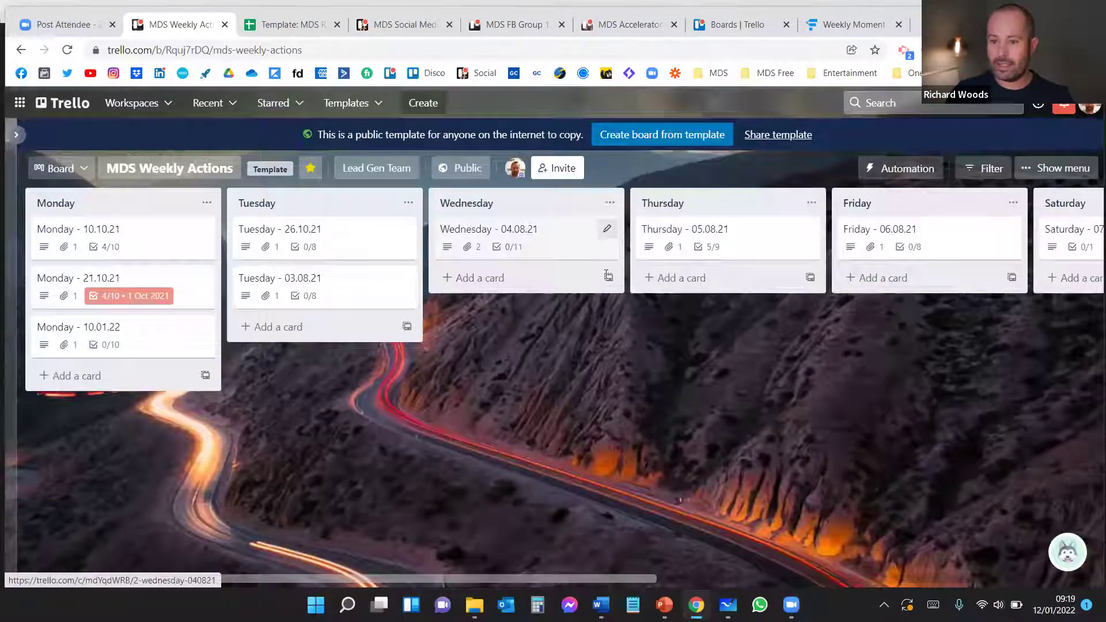
left_click(606, 230)
left_click(660, 330)
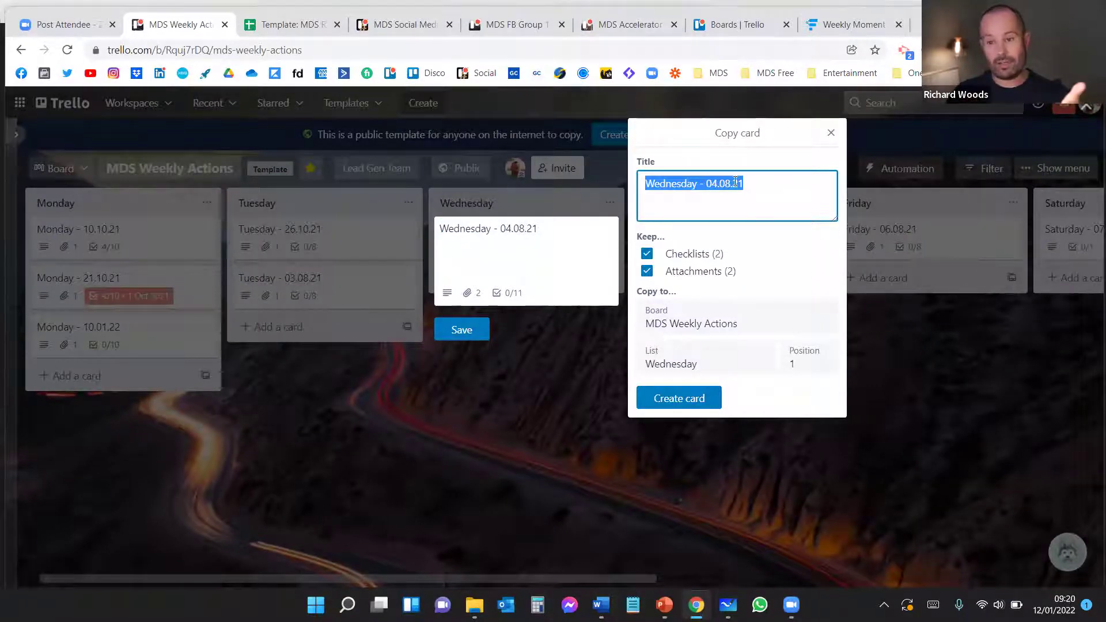
left_click(831, 136)
left_click(585, 421)
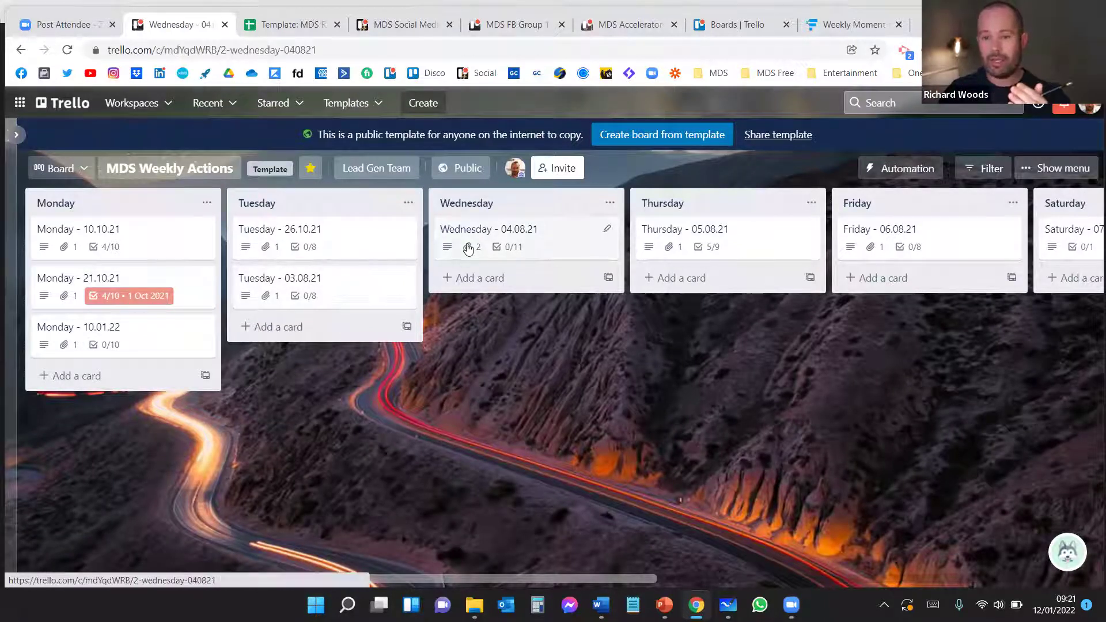
Open the 'Wednesday - 04.08.21' card and review its Wednesday Specific and Daily Rhythm checklists
left_click(531, 247)
scroll(455, 306, "down", 6)
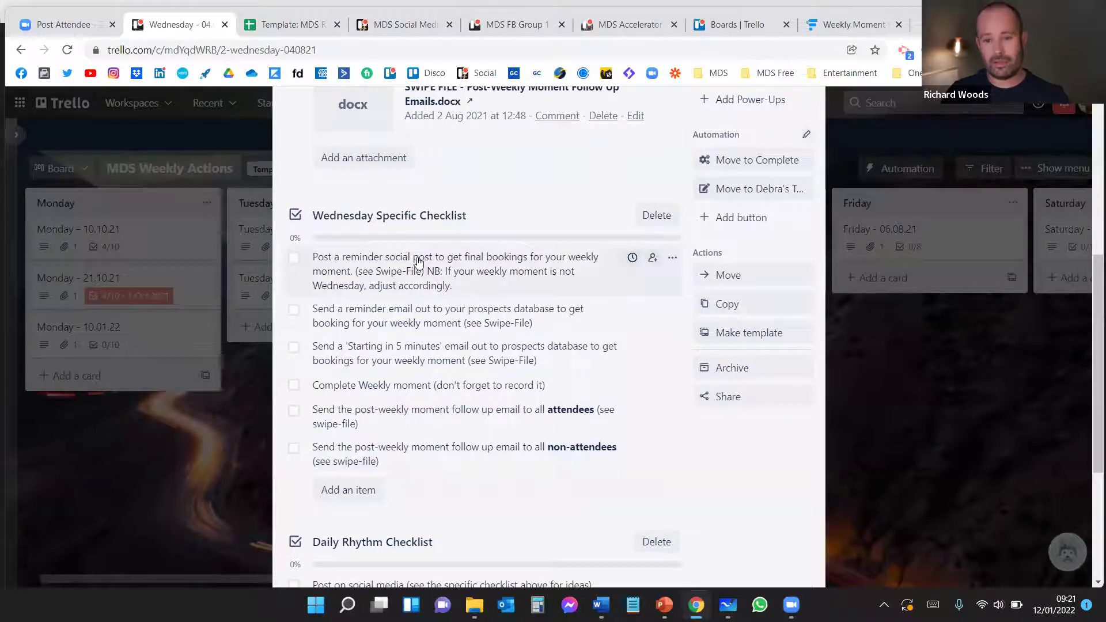
scroll(418, 262, "down", 5)
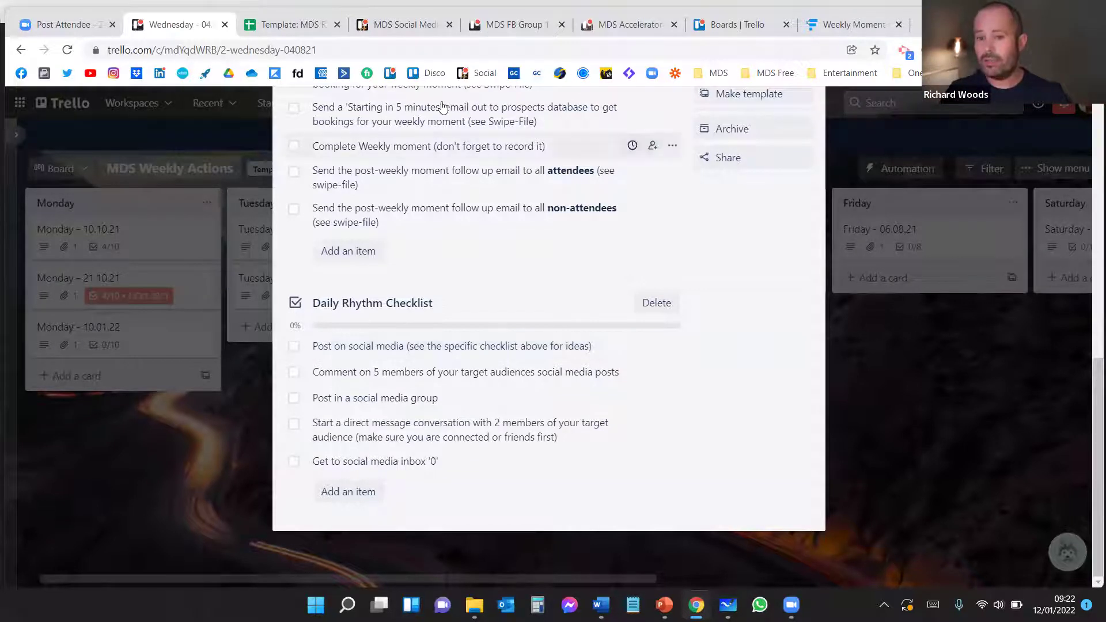
scroll(410, 288, "up", 3)
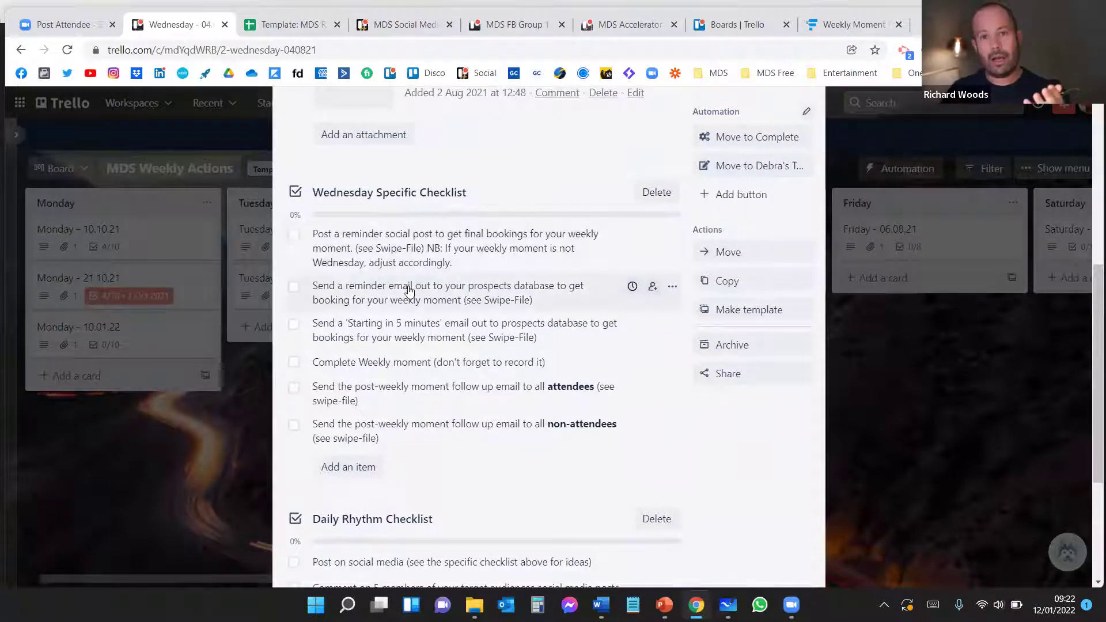
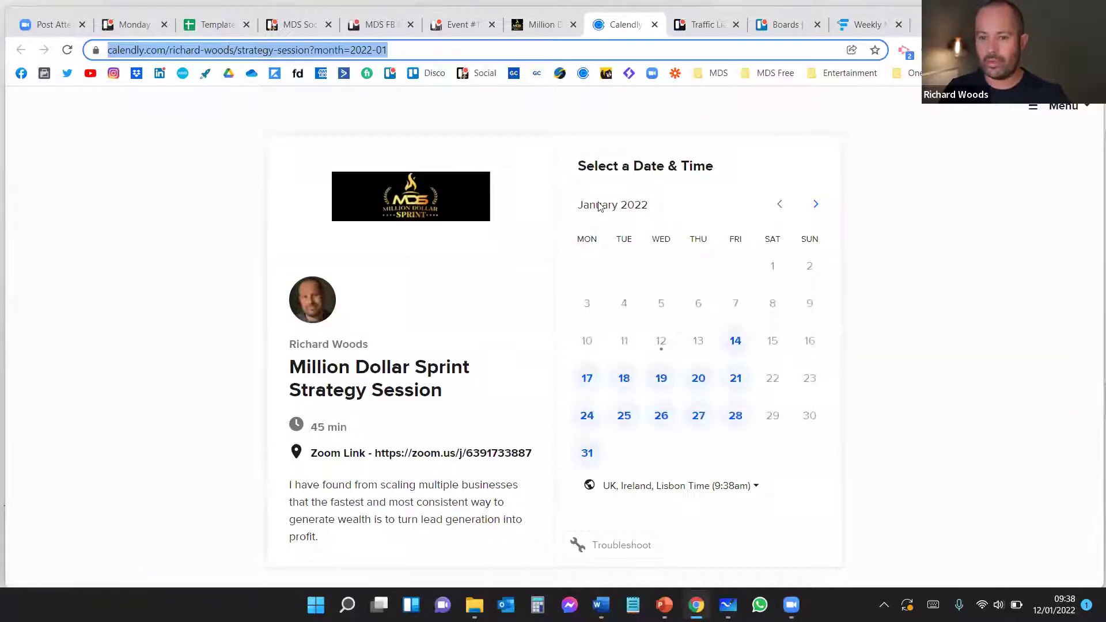
Switch from the Calendly booking page to the MDS Social Media board and look across its lists up to Standard Schedule
left_click(569, 249)
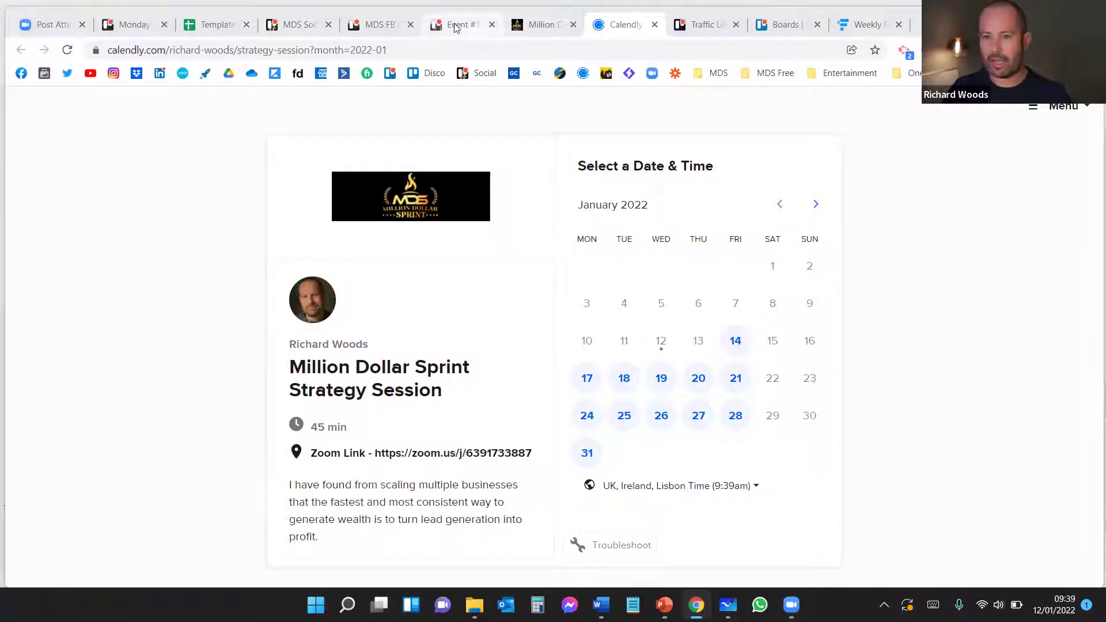
left_click(378, 24)
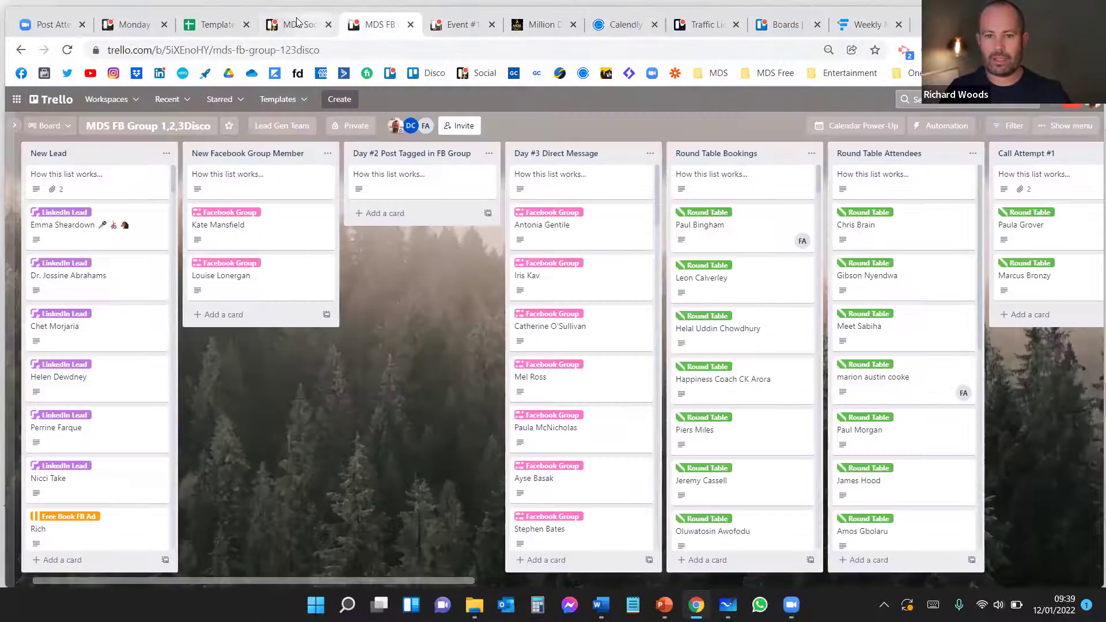
left_click(297, 23)
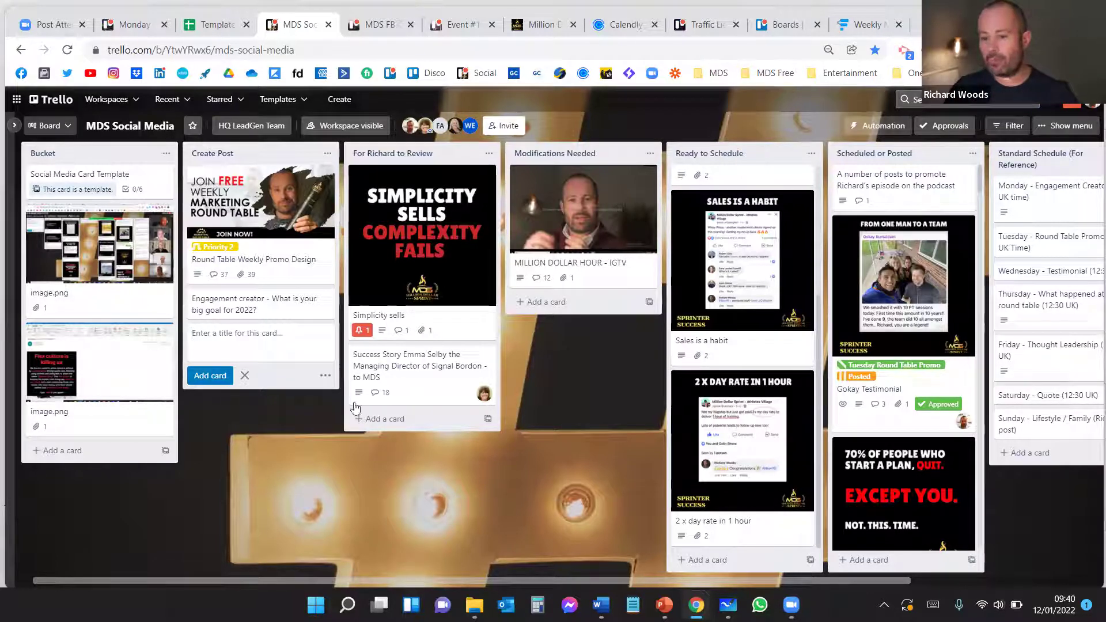
left_click_drag(383, 580, 486, 579)
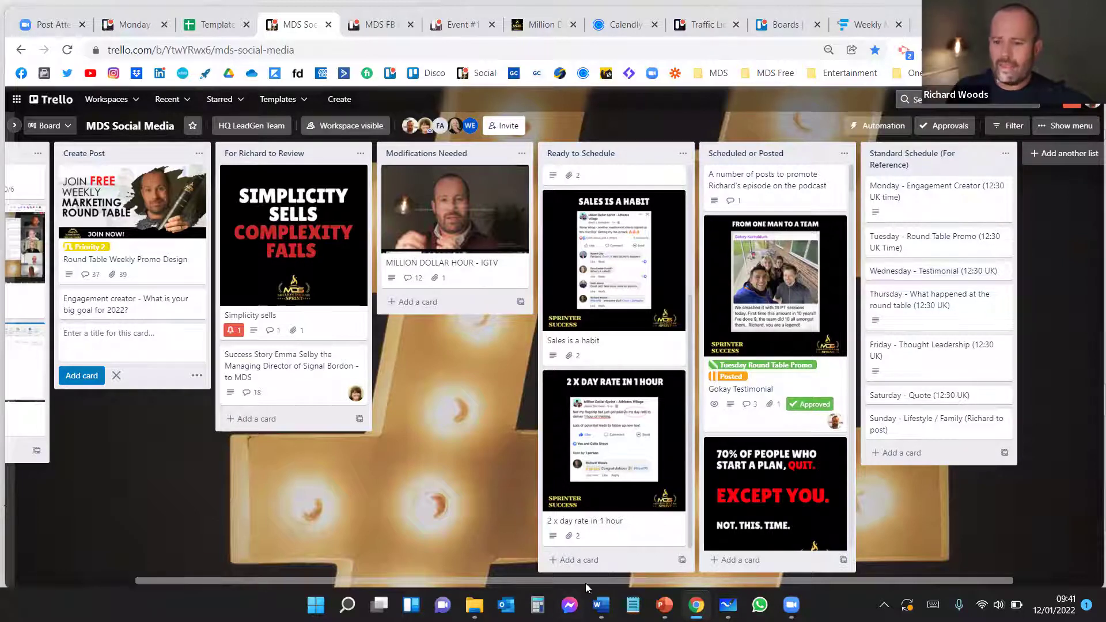
left_click_drag(584, 579, 514, 581)
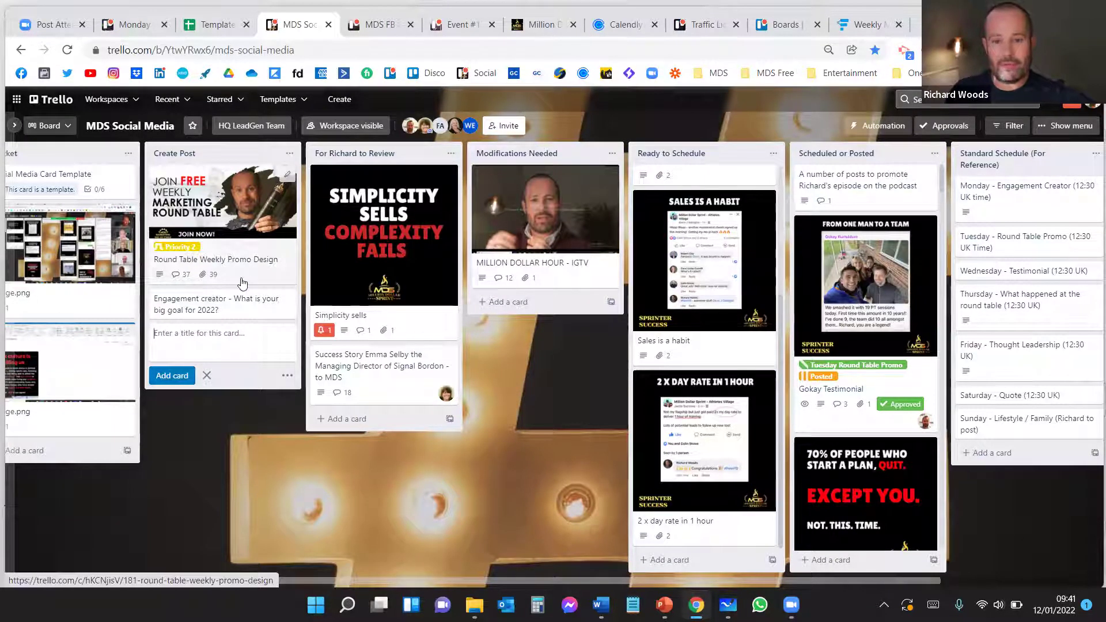
Open the 'Round Table Weekly Promo Design' card and review the comments, numbered topic list and posted graphics in its activity
left_click(245, 235)
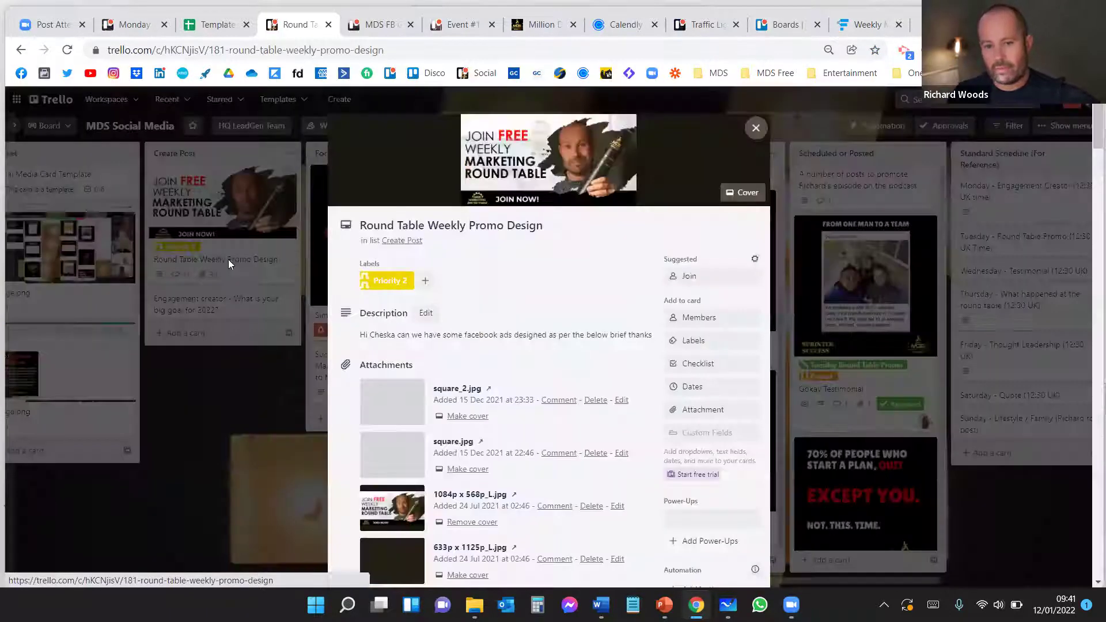
scroll(549, 254, "down", 3)
scroll(552, 369, "down", 10)
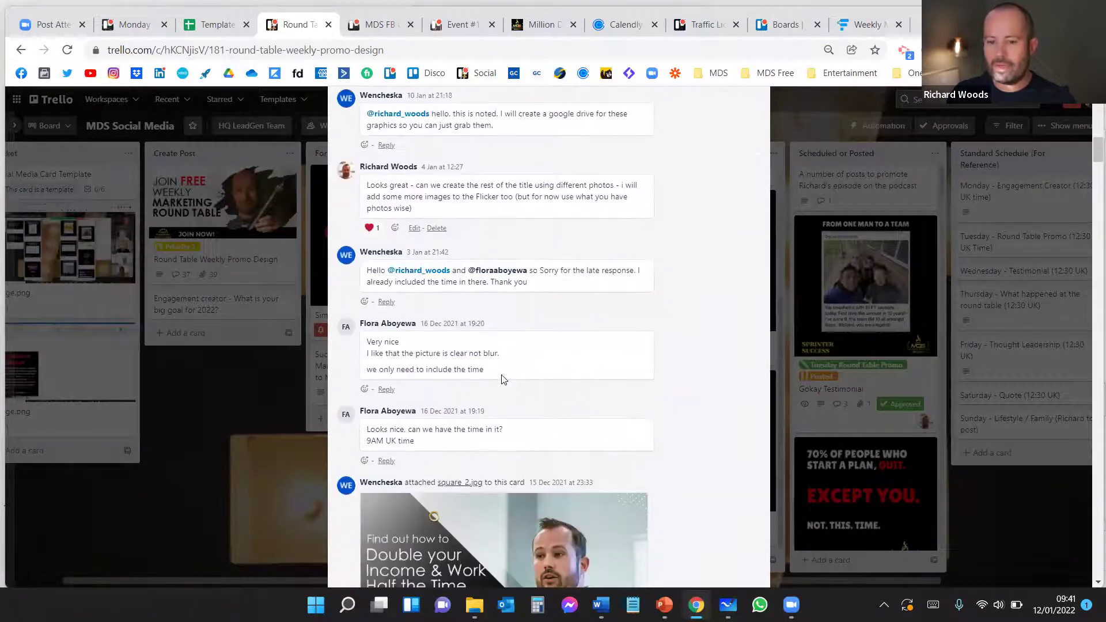
scroll(430, 386, "down", 10)
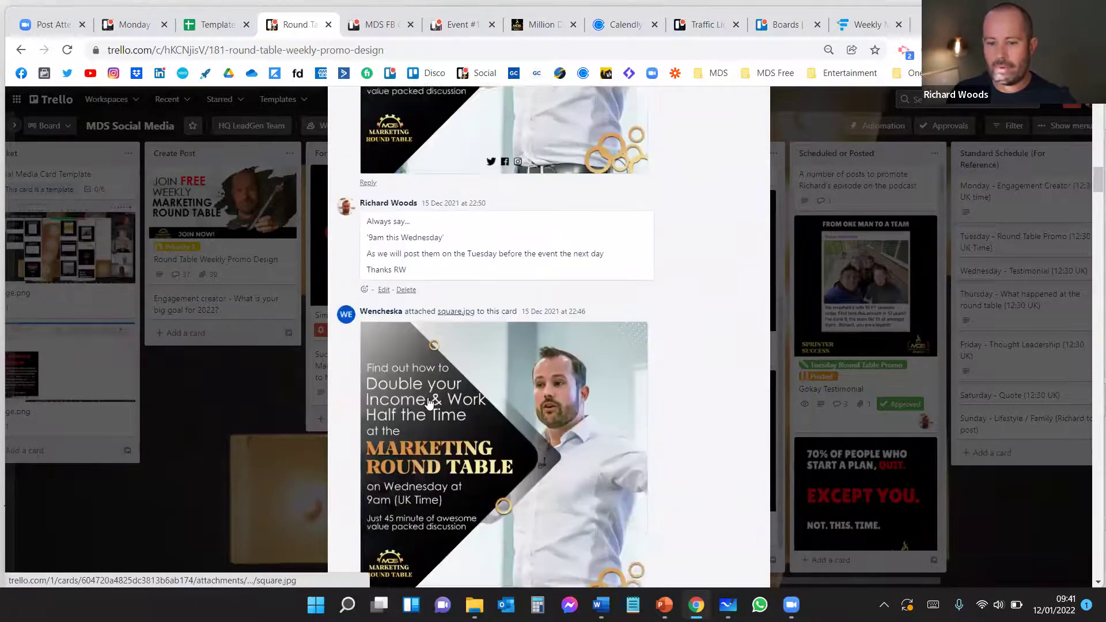
scroll(429, 403, "down", 8)
left_click_drag(519, 486, 392, 259)
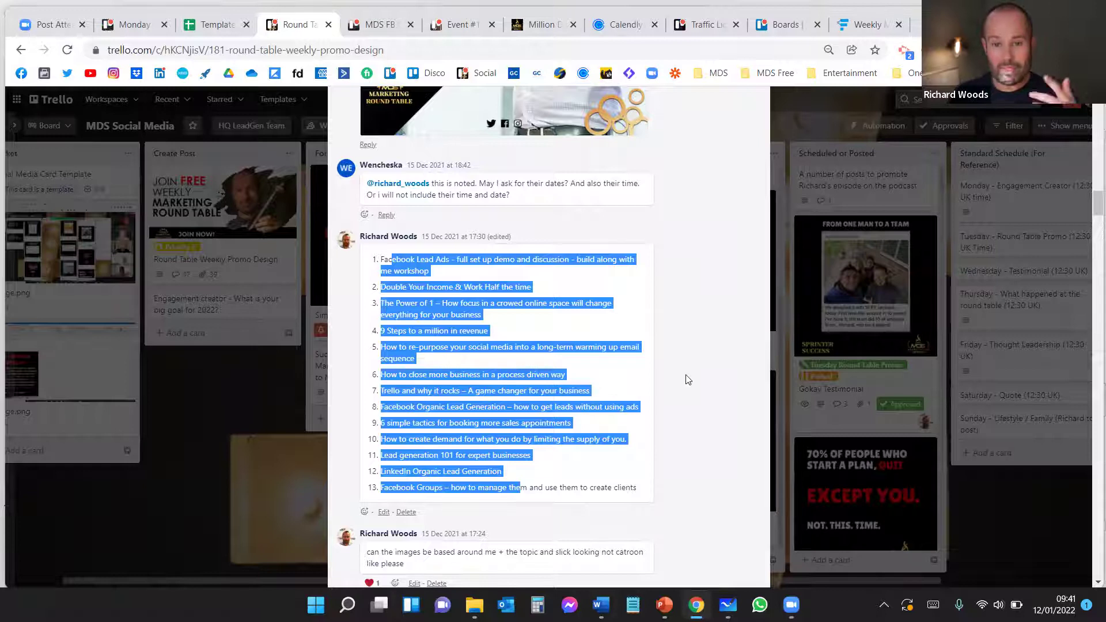
scroll(555, 267, "up", 8)
scroll(555, 268, "down", 3)
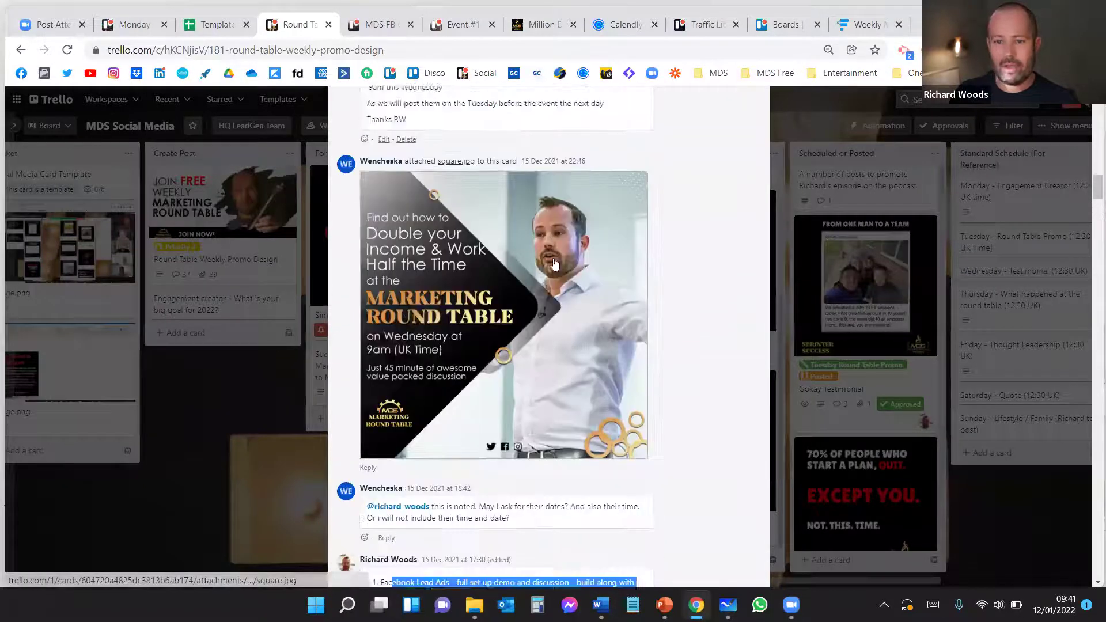
scroll(555, 265, "down", 1)
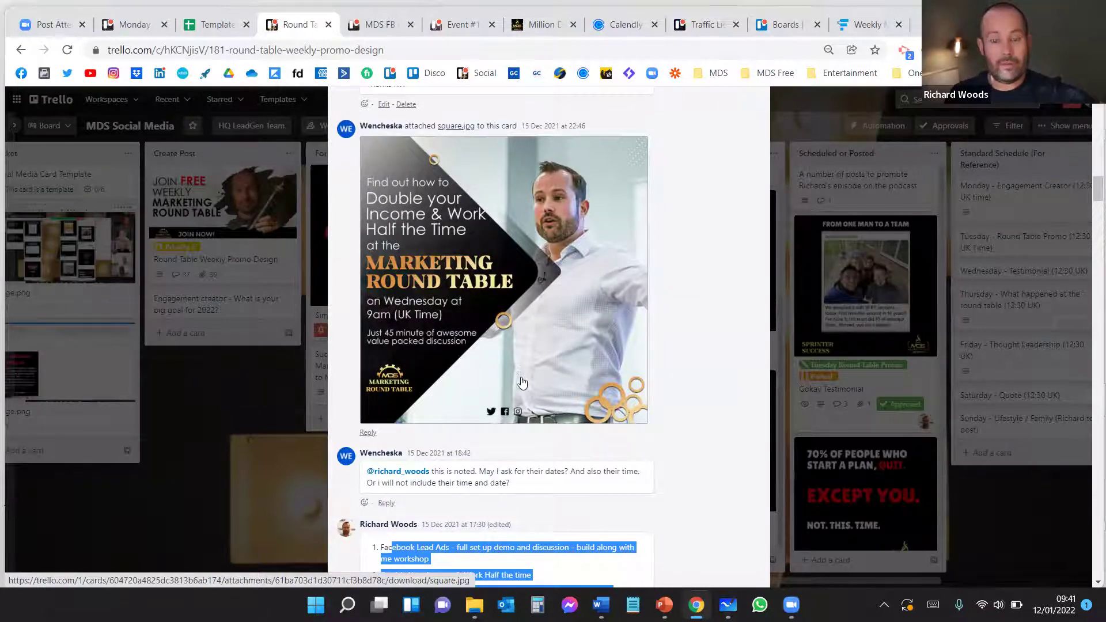
scroll(563, 351, "up", 2)
scroll(563, 352, "up", 10)
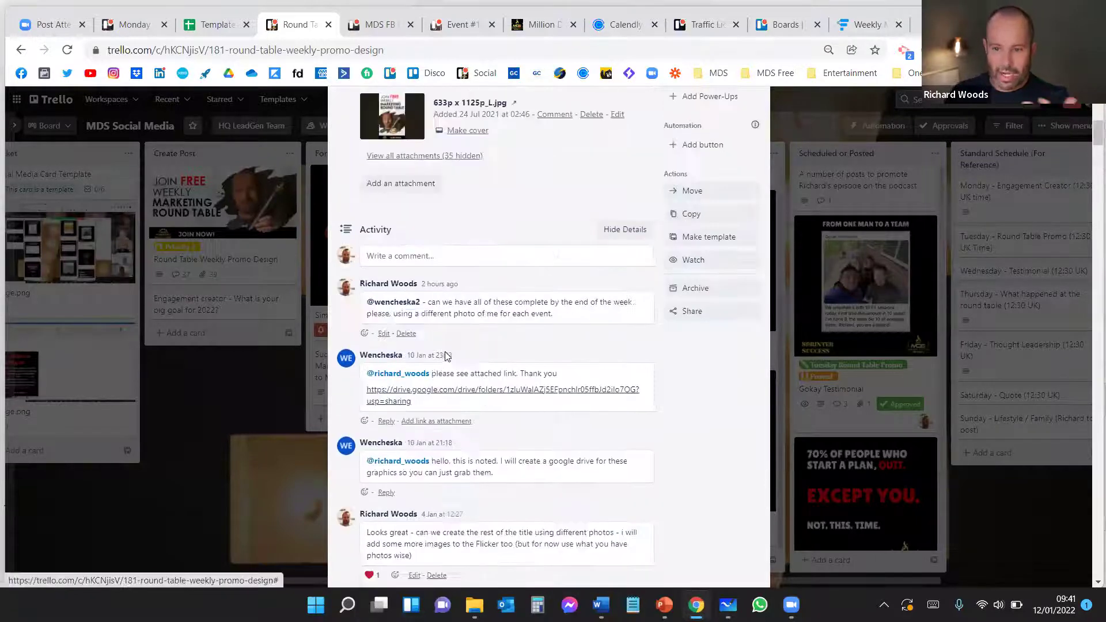
scroll(445, 356, "up", 5)
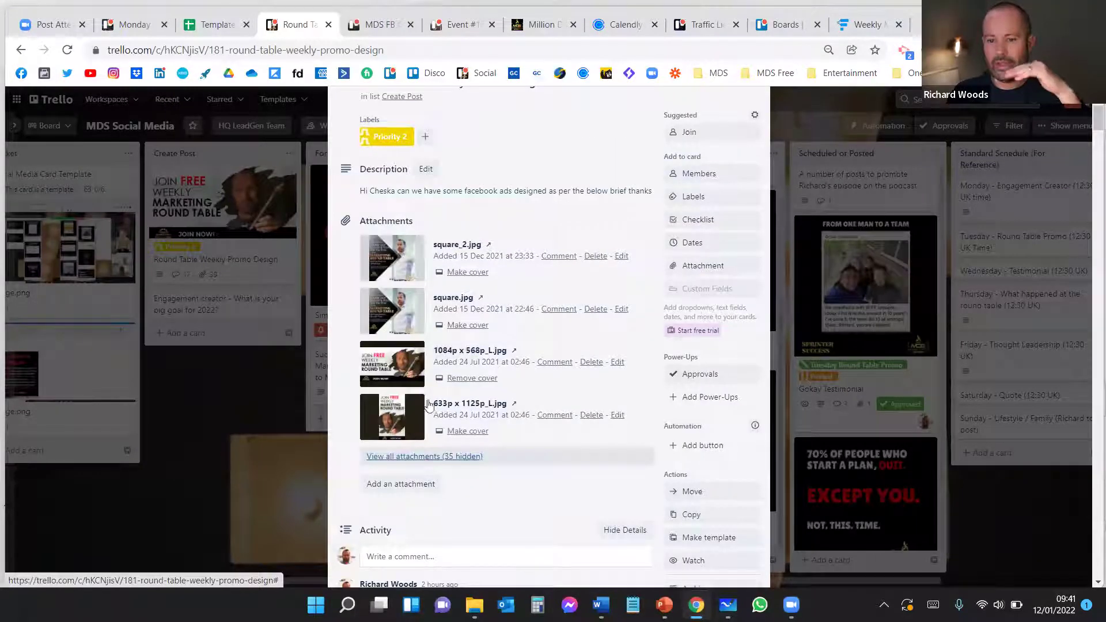
Show all attachments of the 'Round Table Weekly Promo Design' card, look through the designs, and close the card
left_click(414, 456)
scroll(422, 405, "down", 3)
scroll(422, 405, "down", 15)
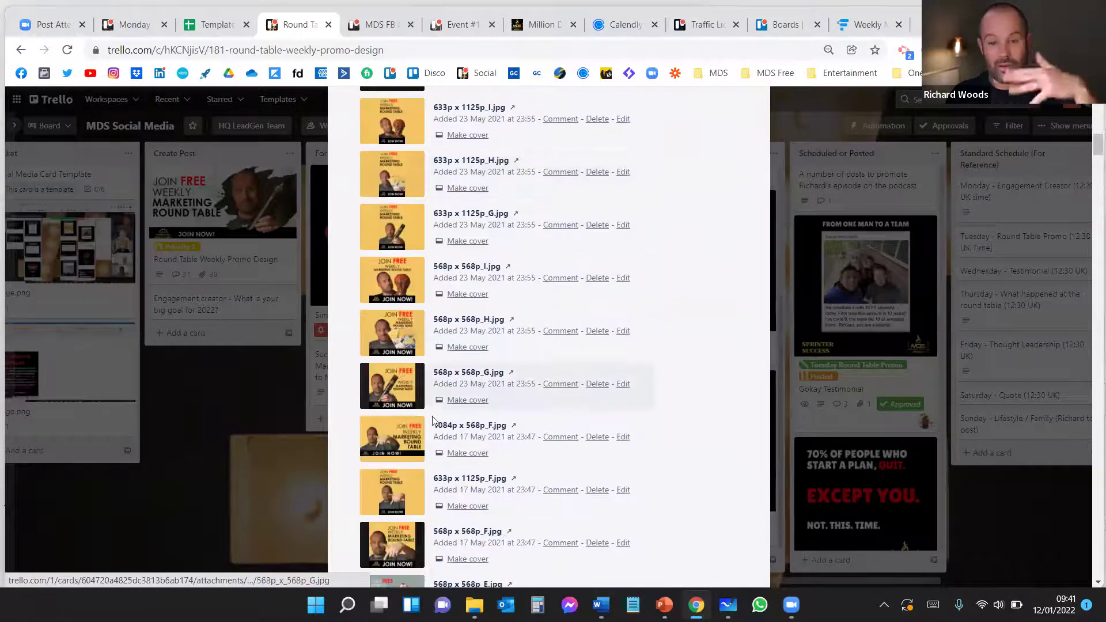
left_click(231, 478)
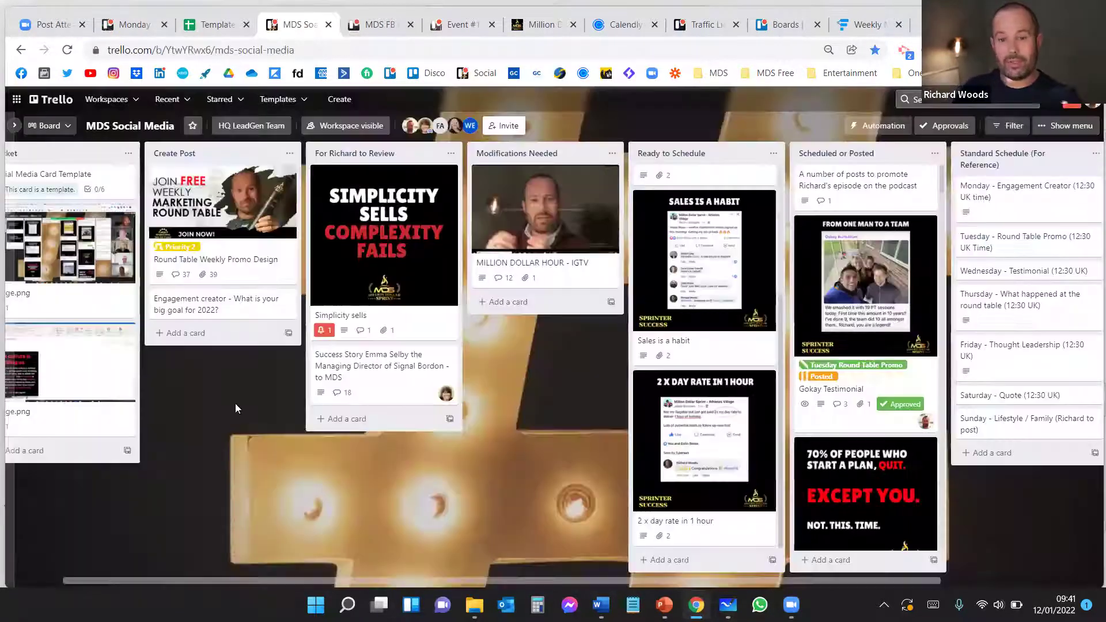
Move the 'Round Table Weekly Promo Design' card below the 'Engagement creator' card in the Create Post list
left_click_drag(212, 217, 323, 274)
left_click_drag(263, 208, 259, 208)
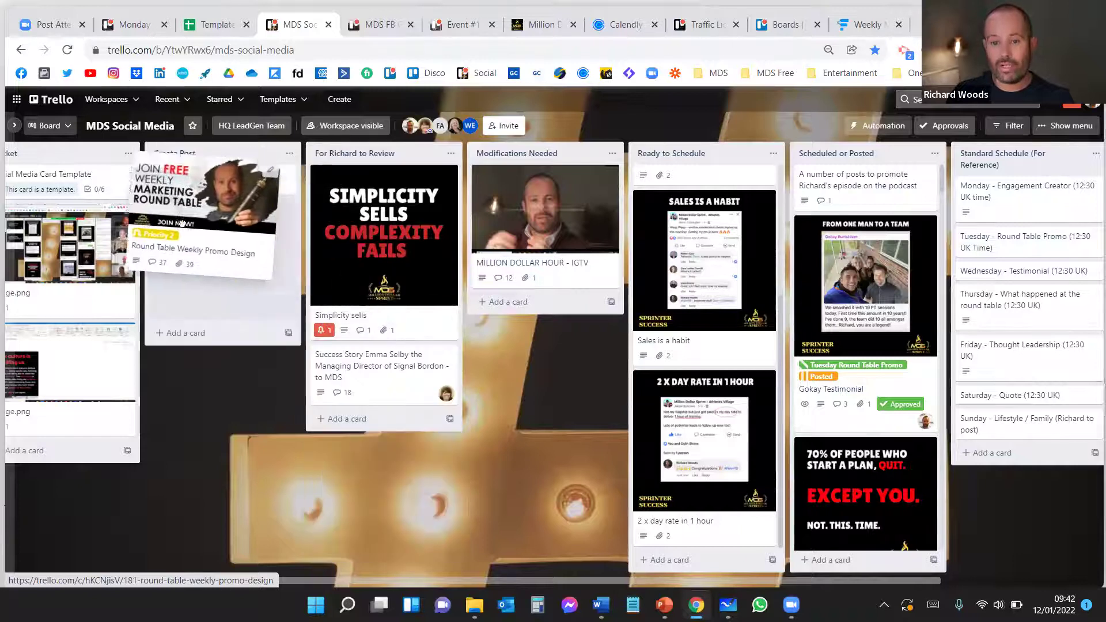
Open the 'Simplicity sells' card and review its description, attached graphic and activity comments
left_click(389, 255)
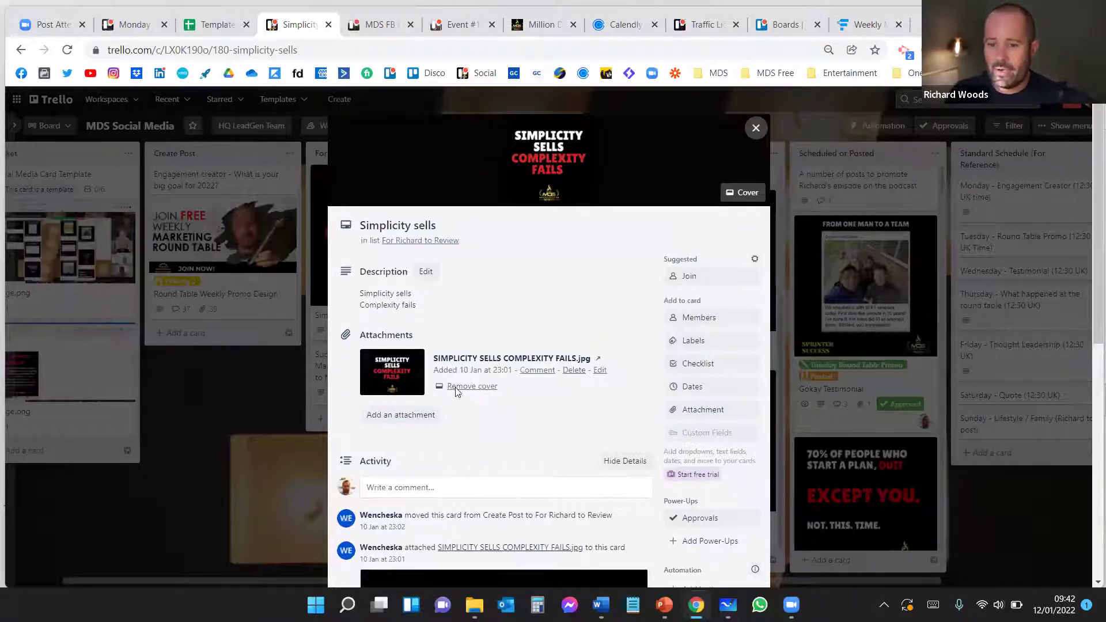
scroll(457, 394, "down", 8)
scroll(506, 469, "up", 8)
scroll(505, 456, "down", 8)
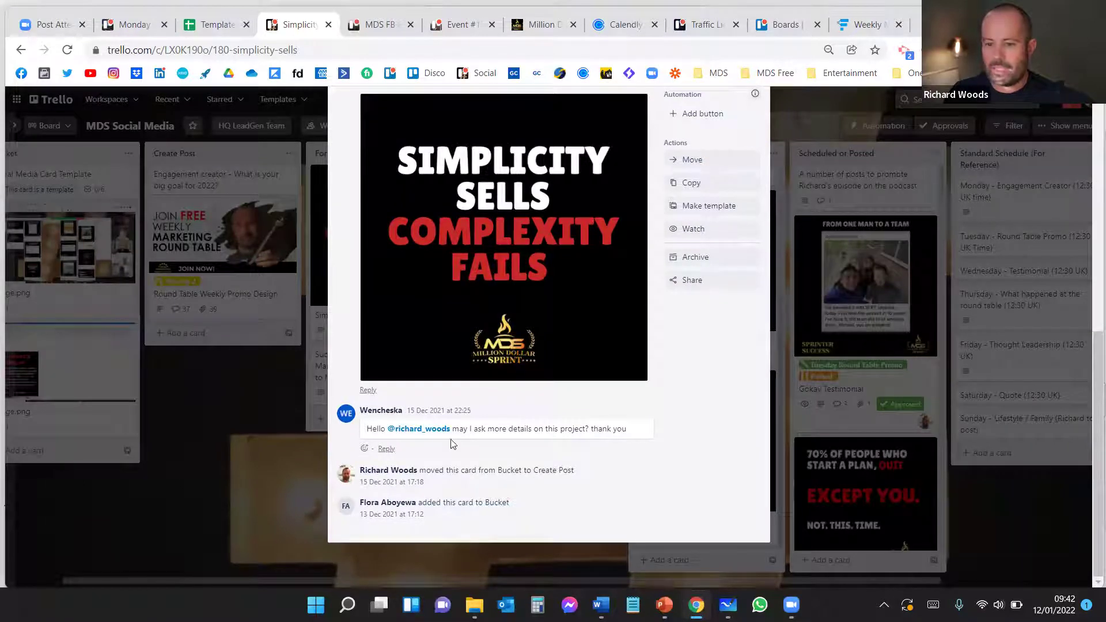
scroll(635, 447, "up", 8)
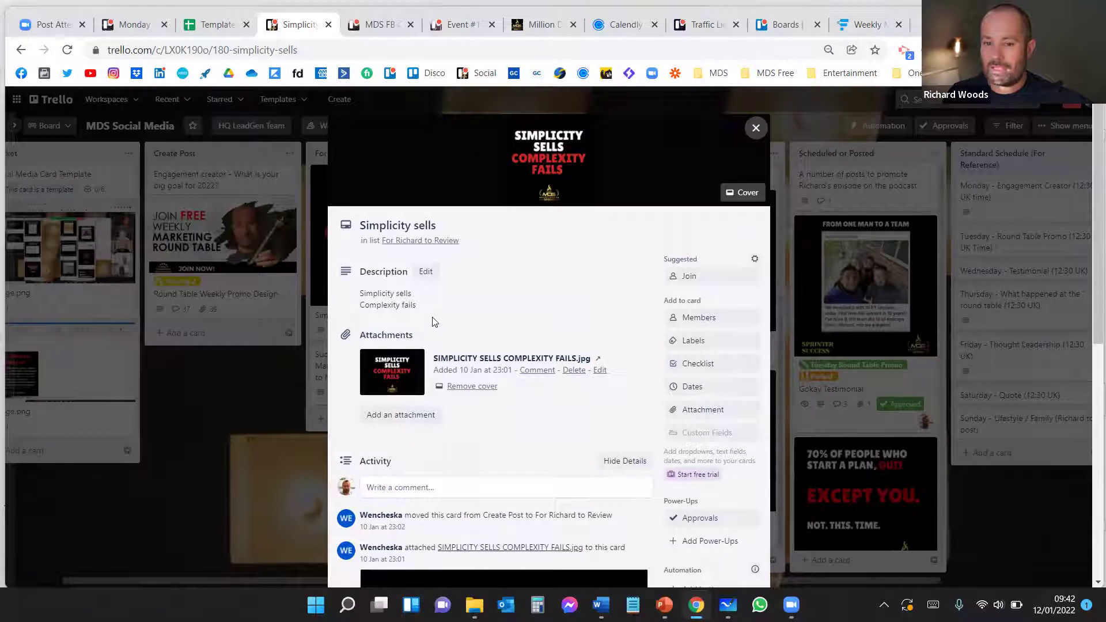
scroll(489, 397, "down", 5)
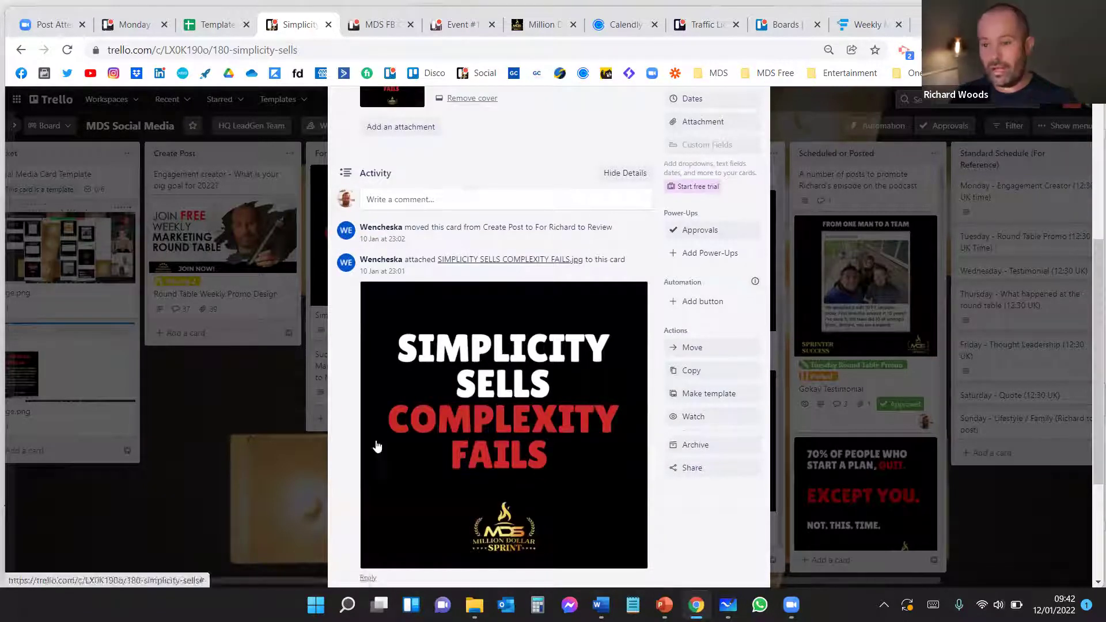
Label the 'Simplicity sells' card 'Saturday Quote' and move it to the Ready to Schedule list, below the 'Testimonial to MDS' card
left_click(247, 469)
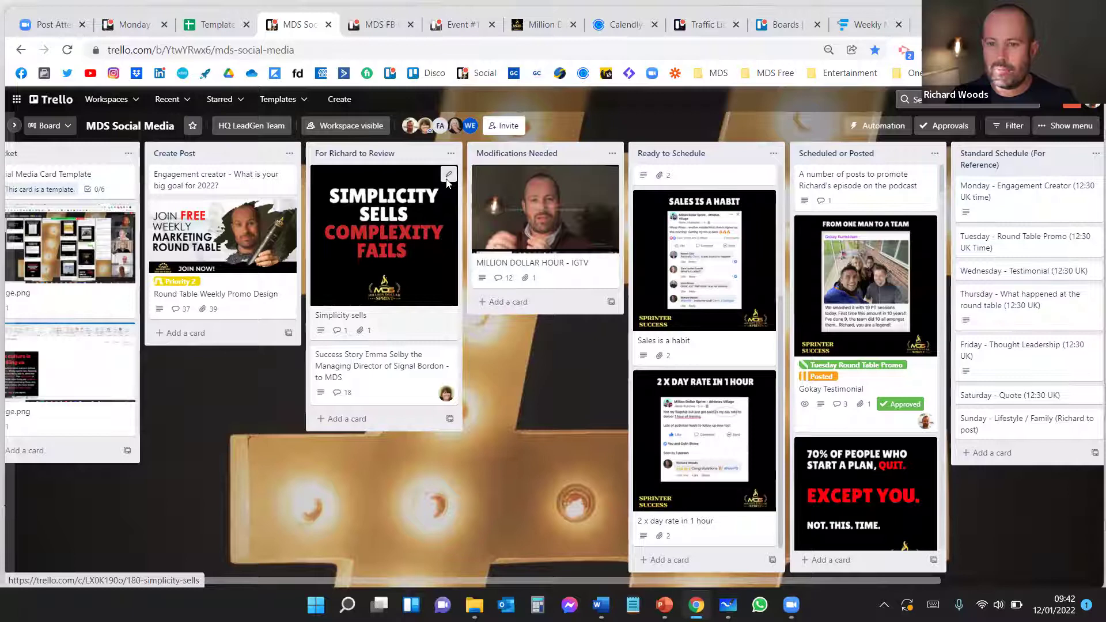
left_click(448, 175)
left_click(501, 195)
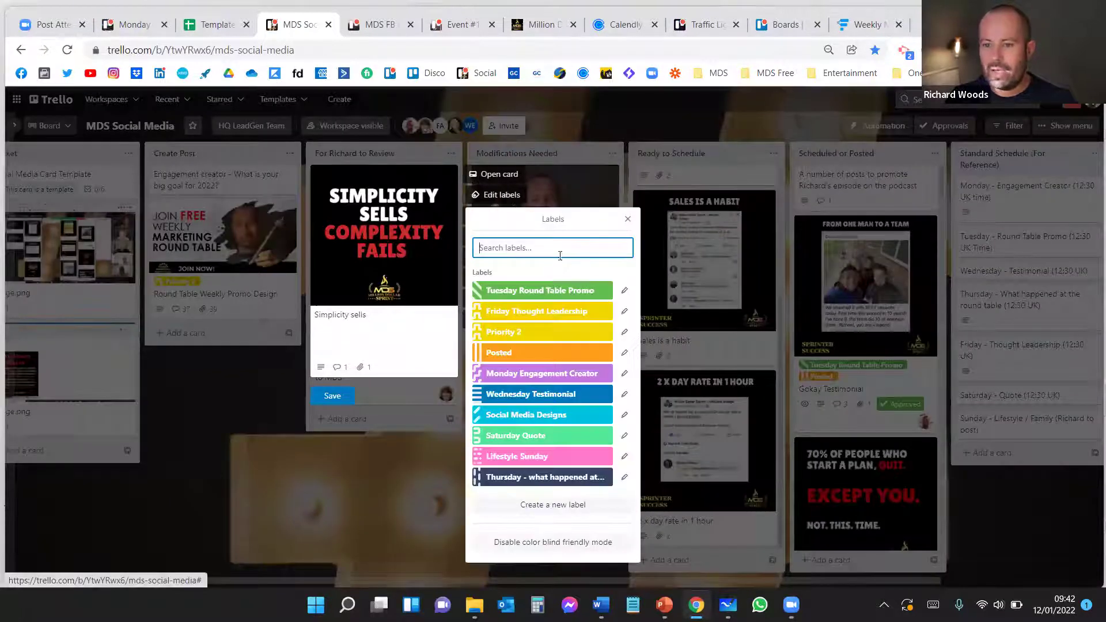
left_click(532, 435)
left_click(351, 516)
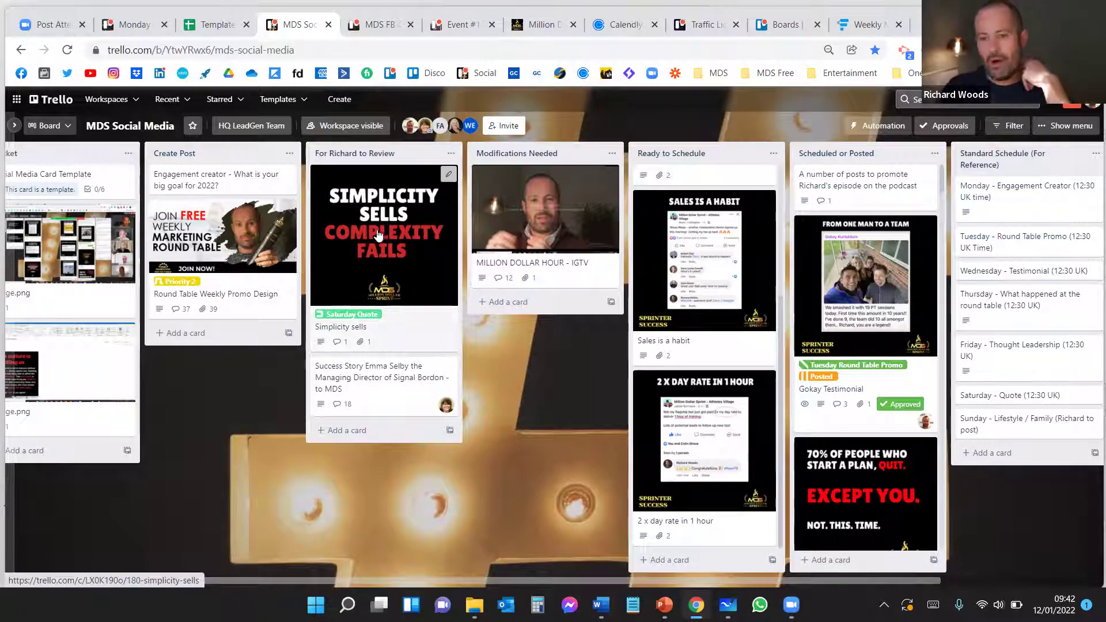
left_click_drag(367, 264, 720, 206)
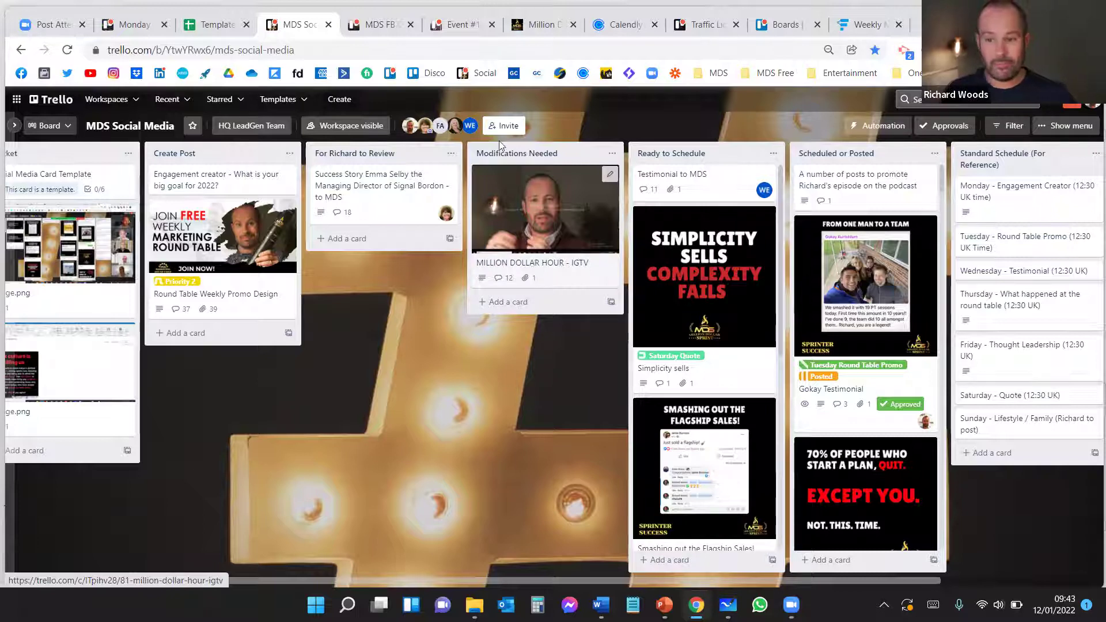
Open the 'Smashing out the Flagship Sales!' card, view its cover graphic at full size, and close the card
left_click(701, 475)
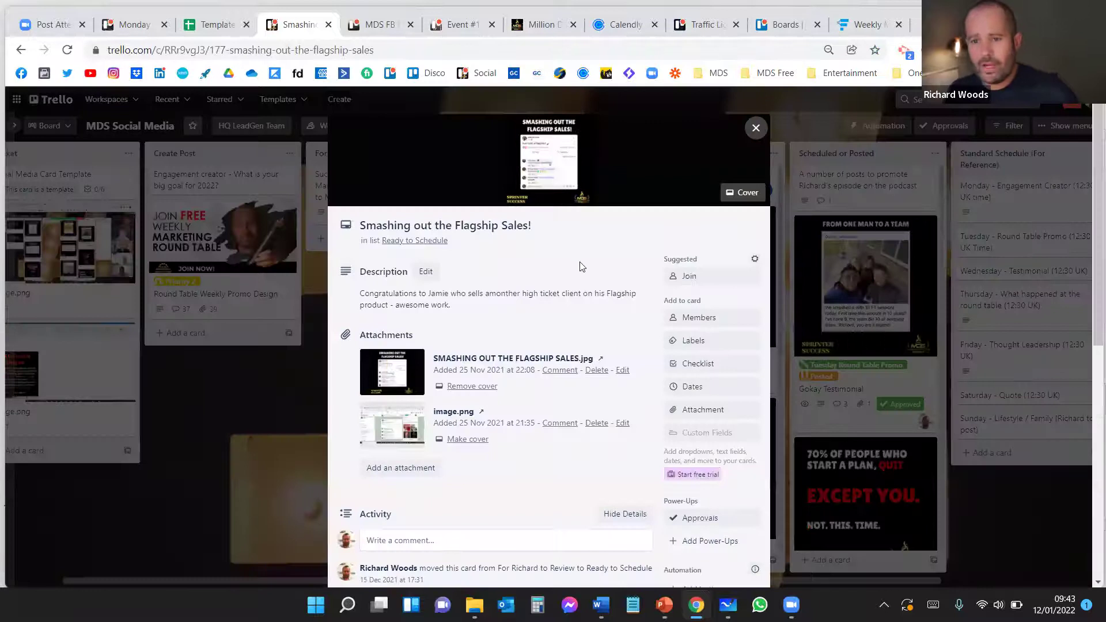
left_click(545, 167)
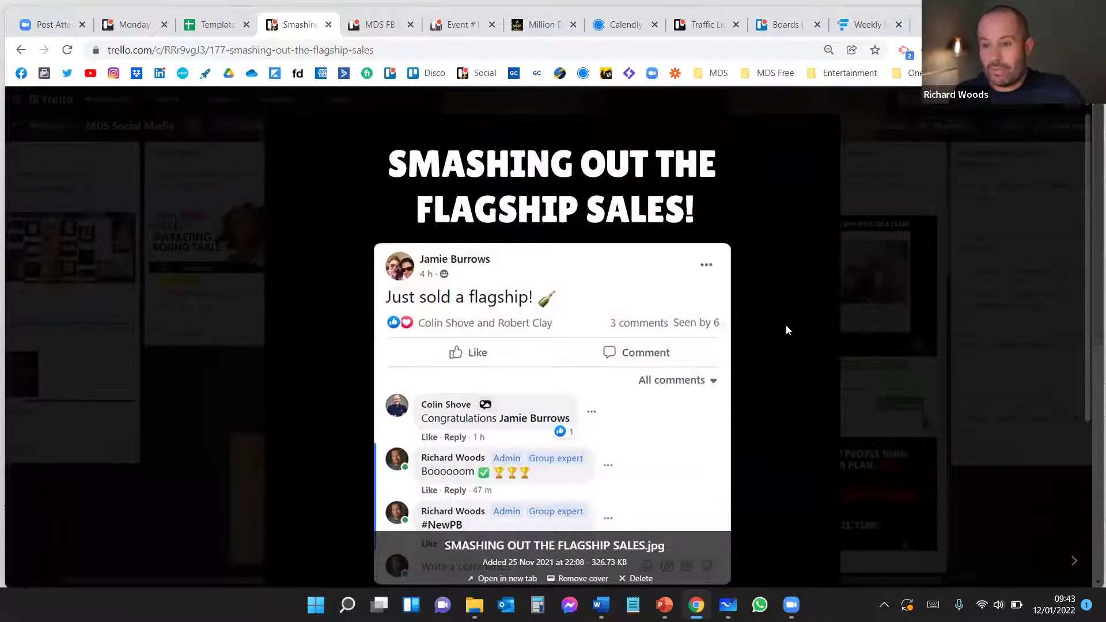
left_click(890, 415)
left_click(157, 466)
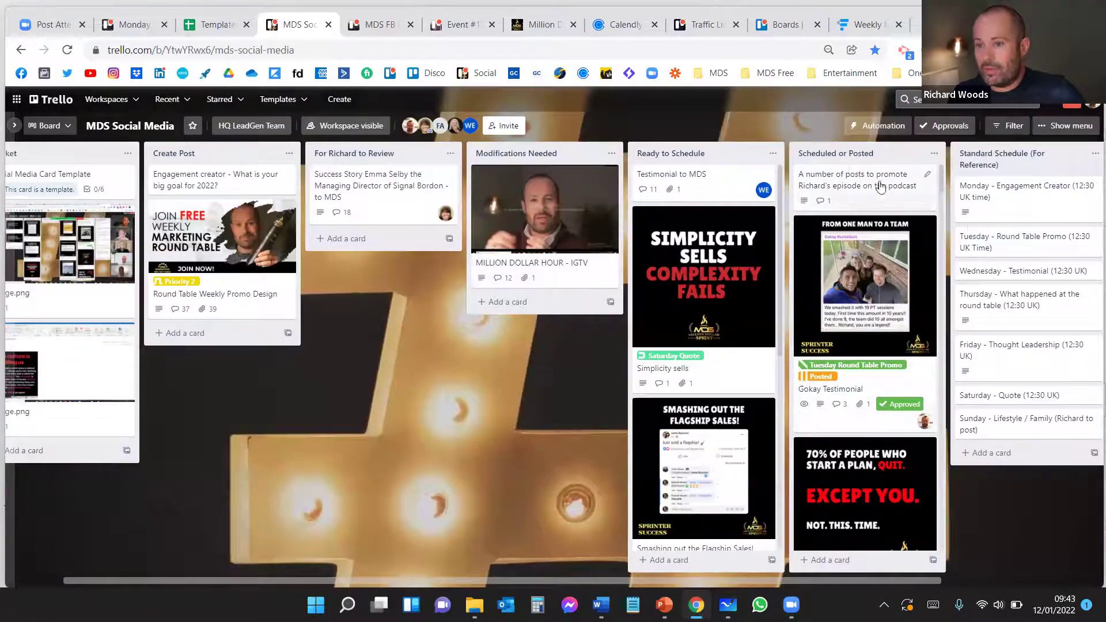
Look through the post cards and their labels in the Scheduled or Posted list
scroll(880, 271, "down", 2)
scroll(880, 272, "down", 10)
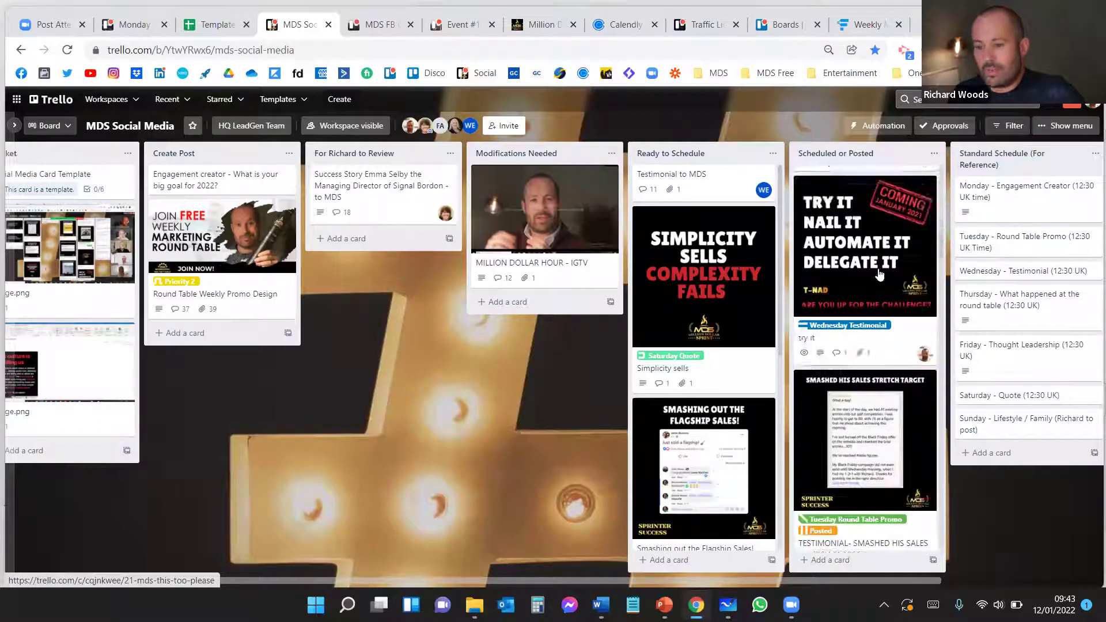
scroll(879, 274, "down", 12)
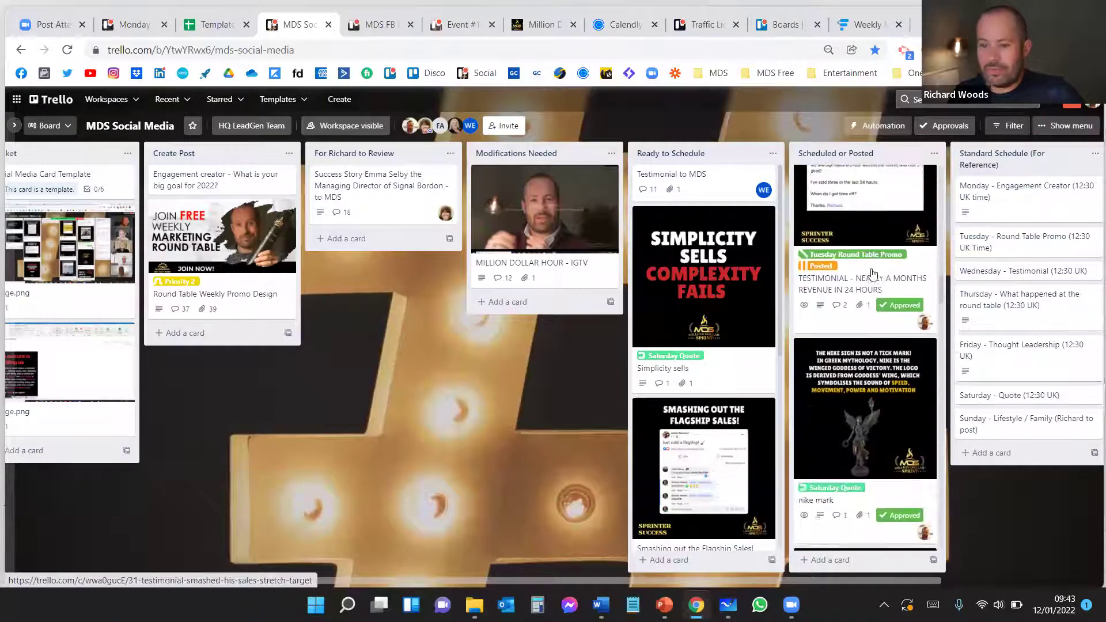
scroll(872, 273, "down", 12)
scroll(873, 279, "down", 12)
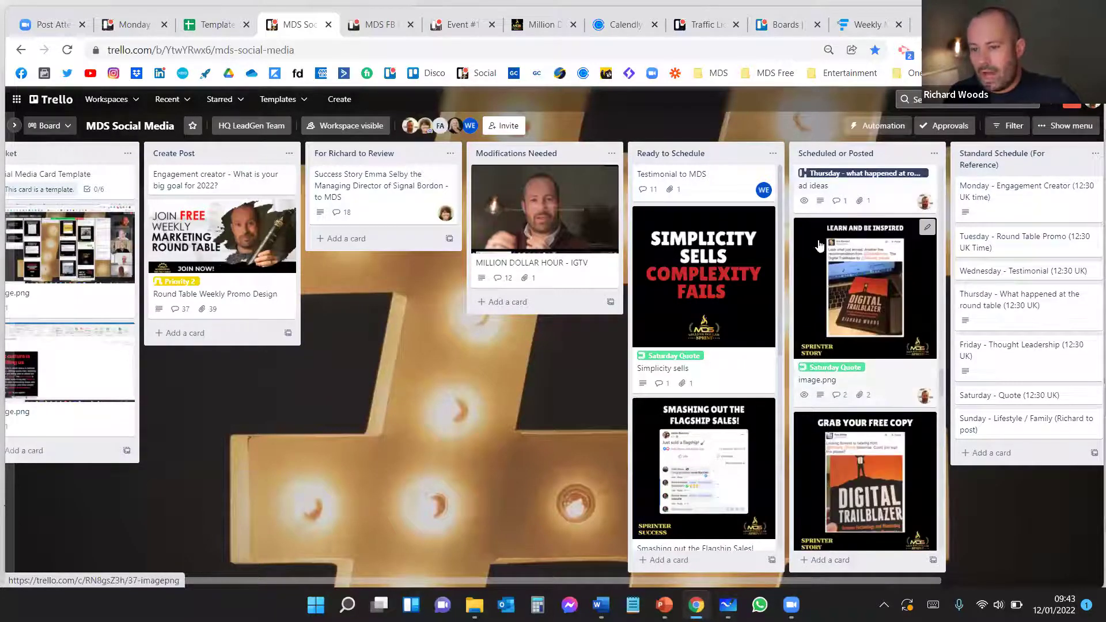